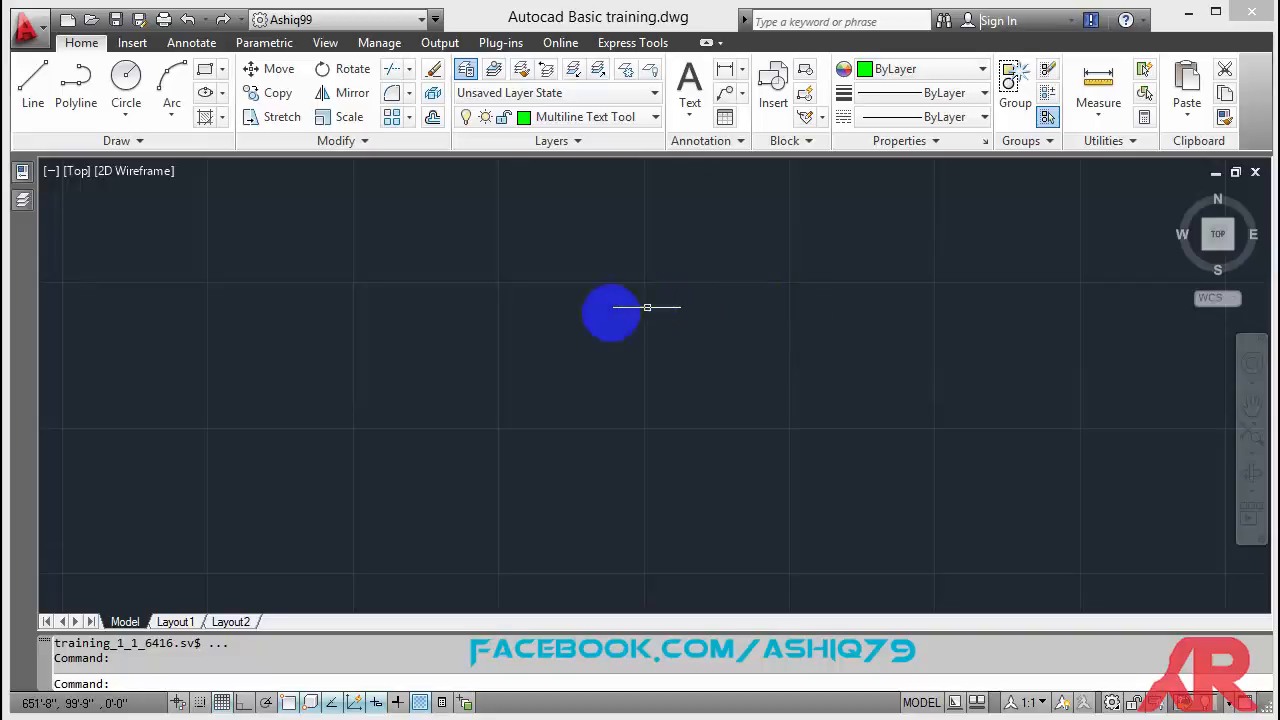
Create a multiline text box in the empty drawing area containing "This is Multiline Text" and, on a new line, "We are going to learn Multiline text".
click(690, 113)
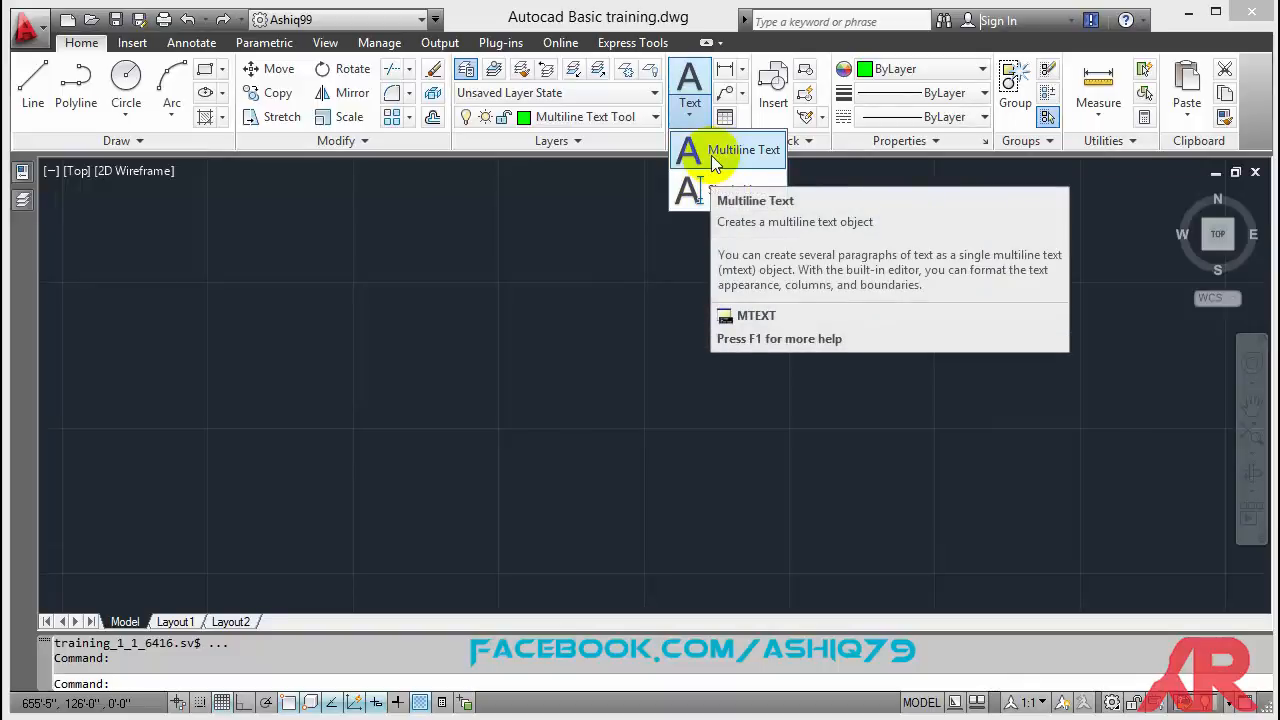
click(711, 155)
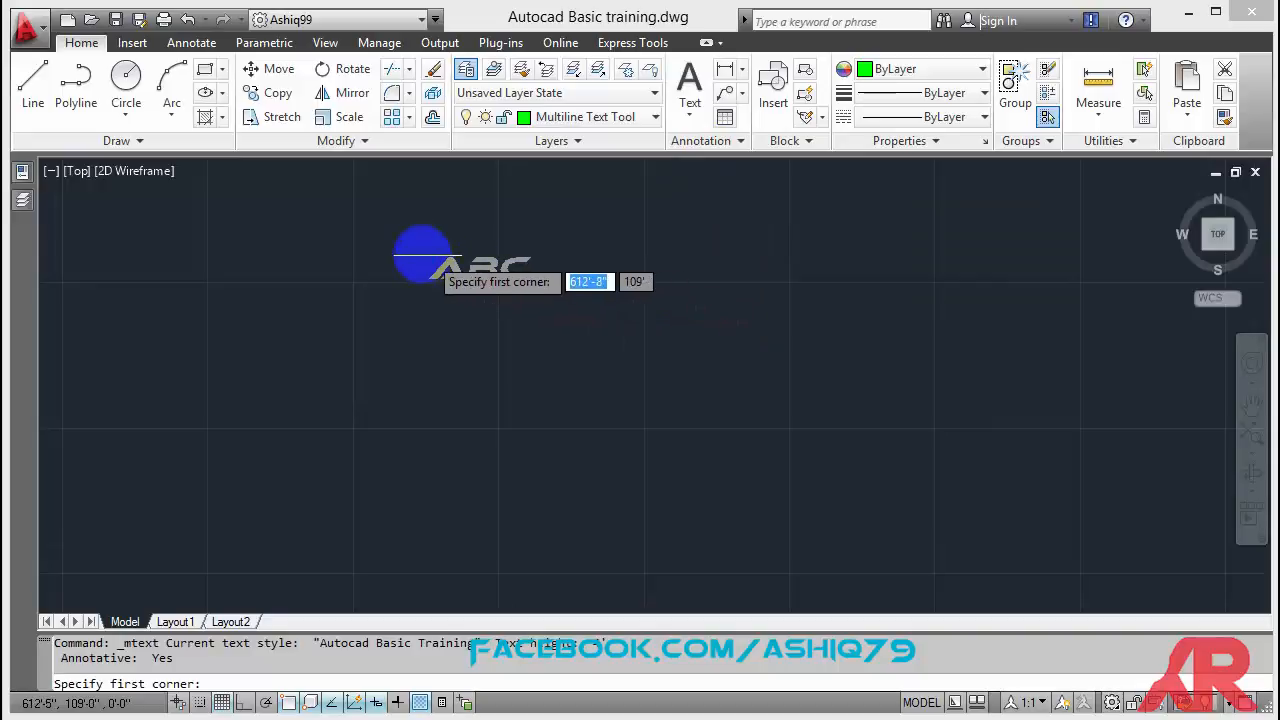
click(407, 242)
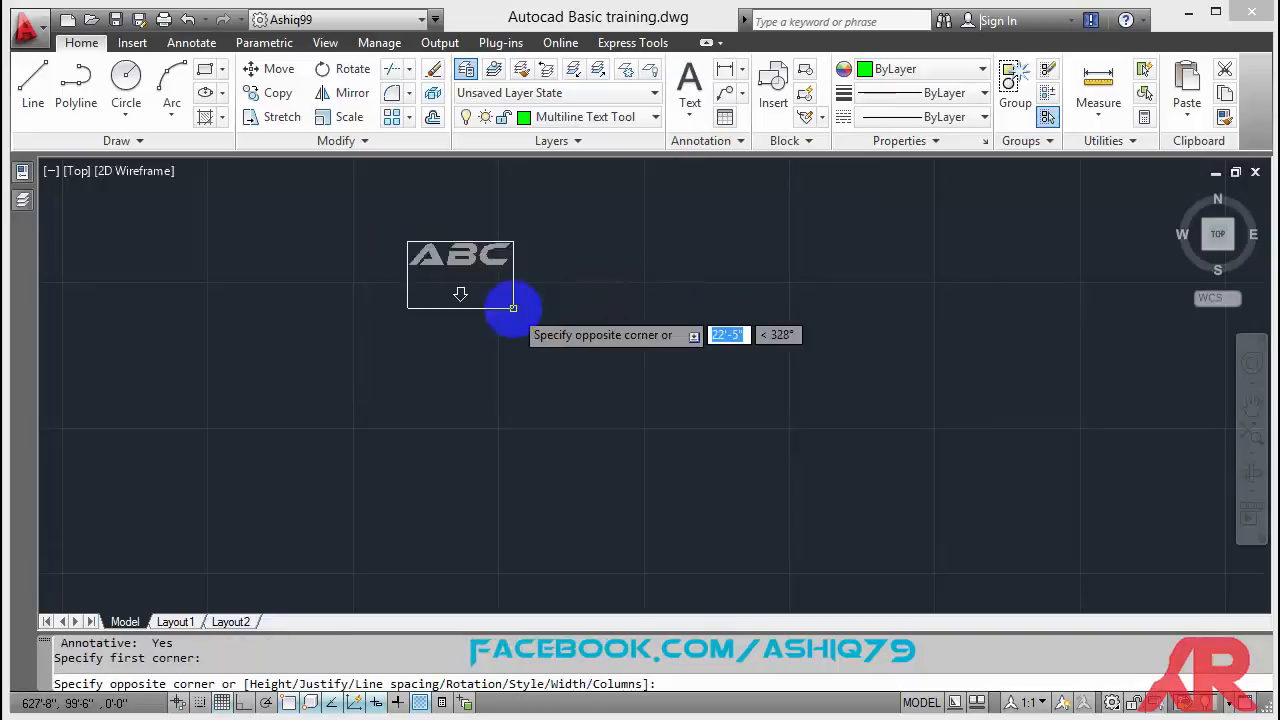
click(882, 487)
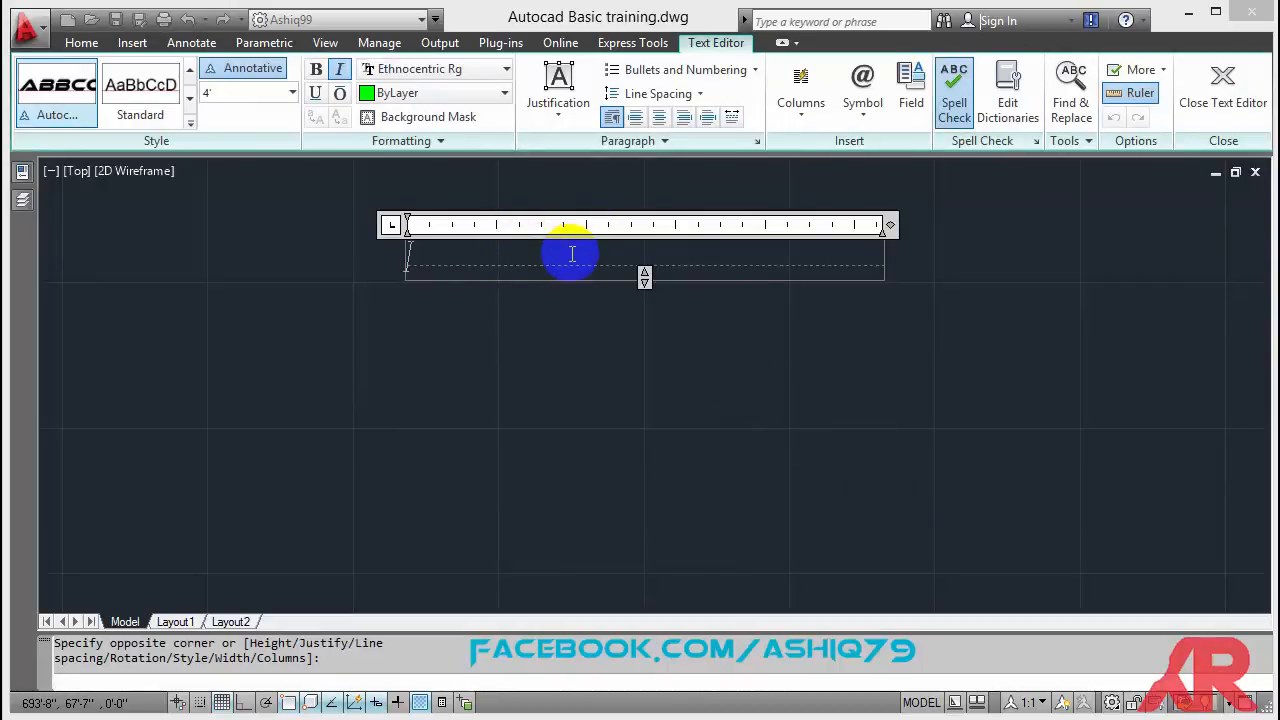
text(THIS IS MULTILINE TEXT WE ARE GOING TO LEARN MULTILINE TEXT)
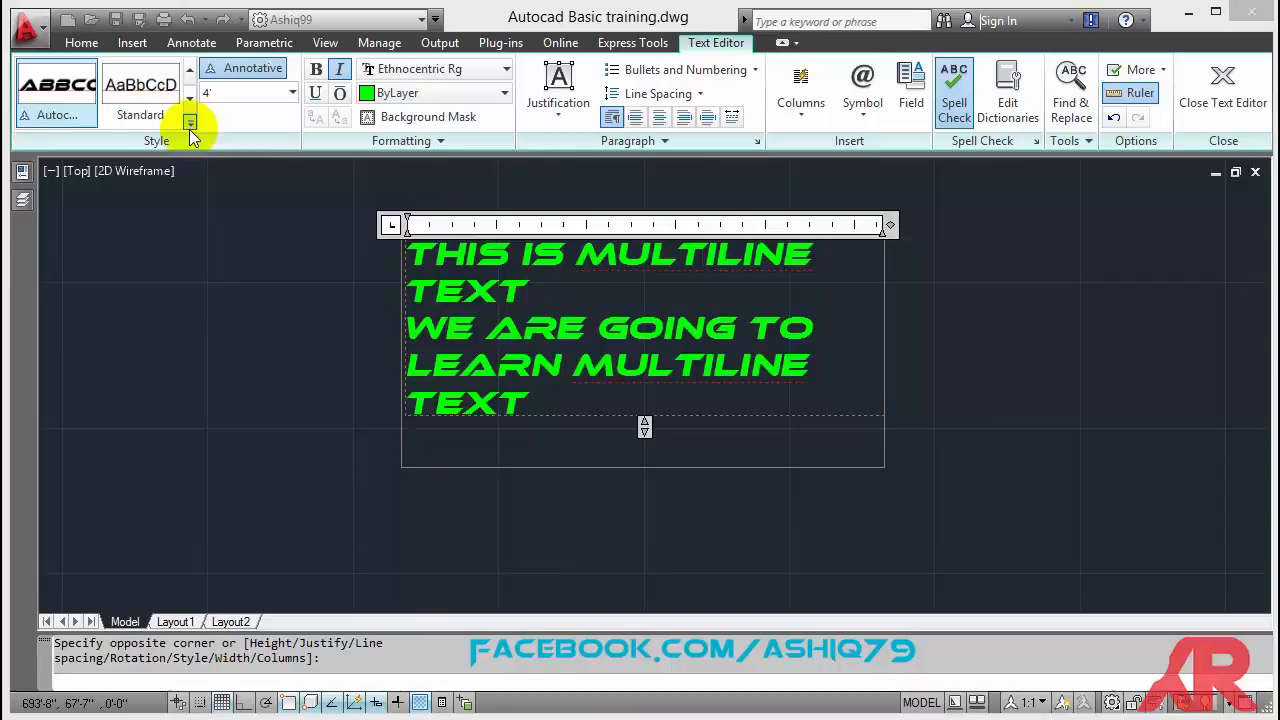
Try the Standard style and the custom non-annotative style on the text, and apply the Annotative text style.
click(145, 90)
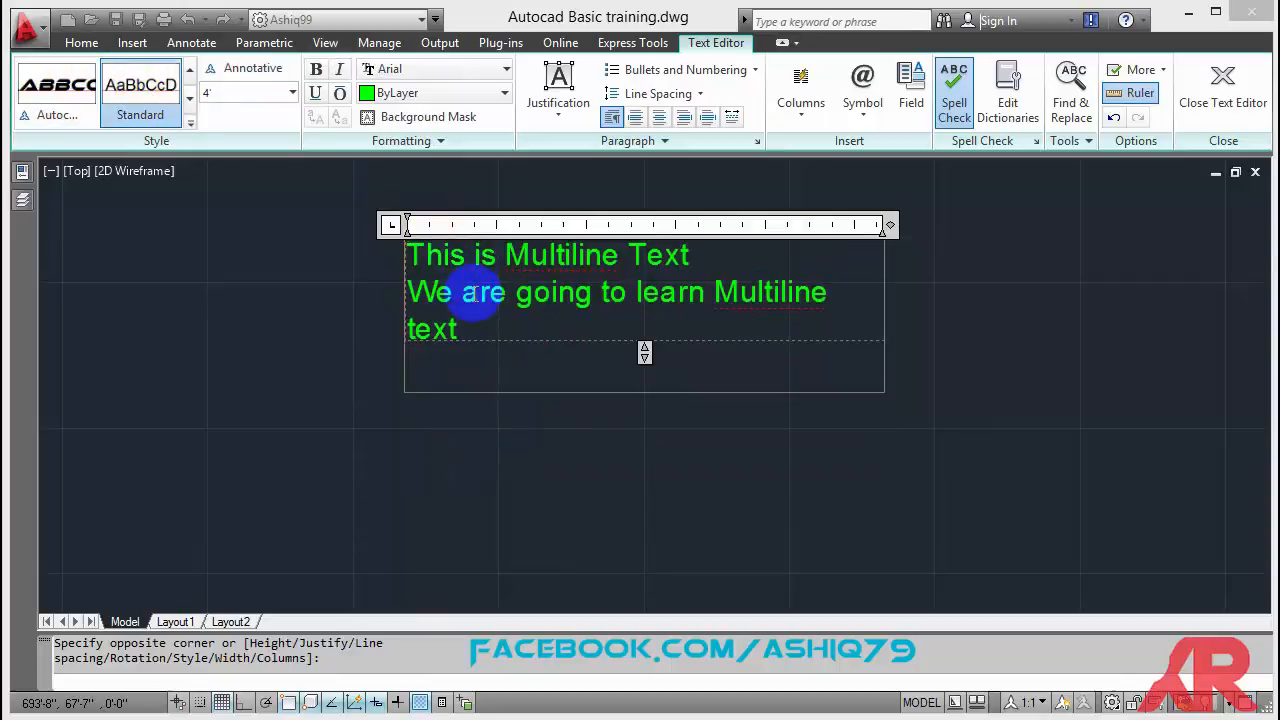
click(190, 70)
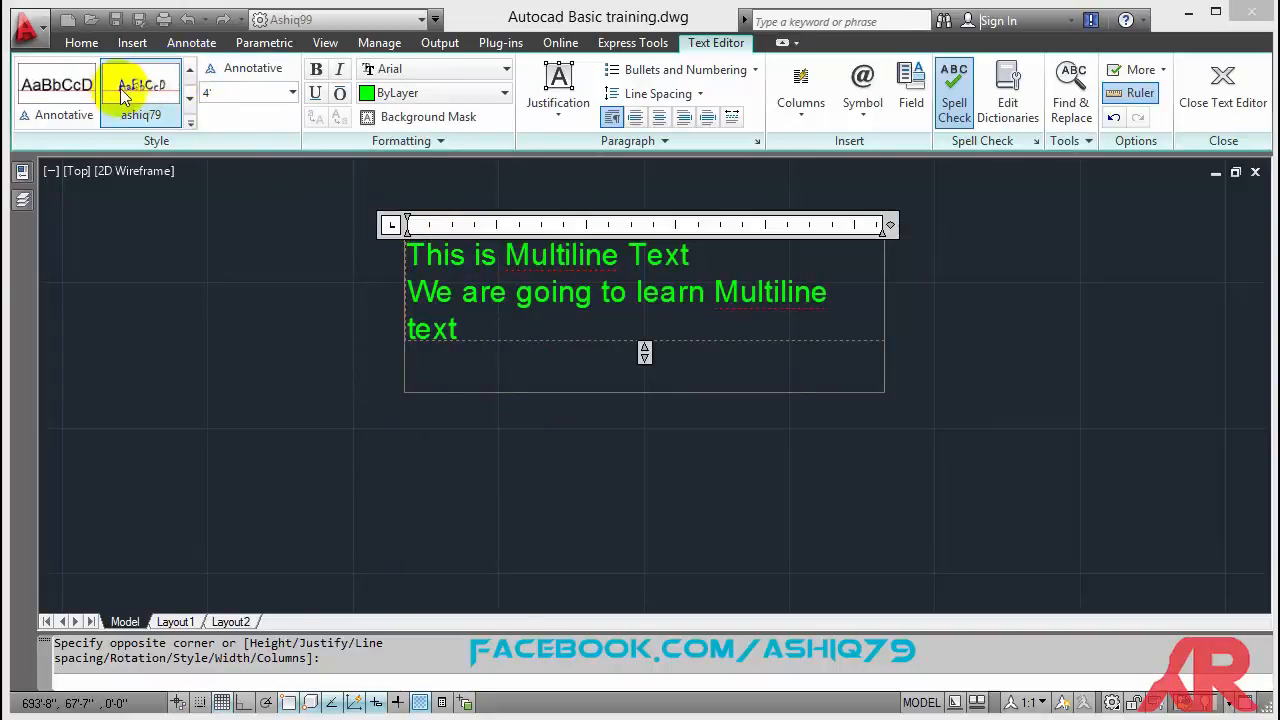
click(149, 93)
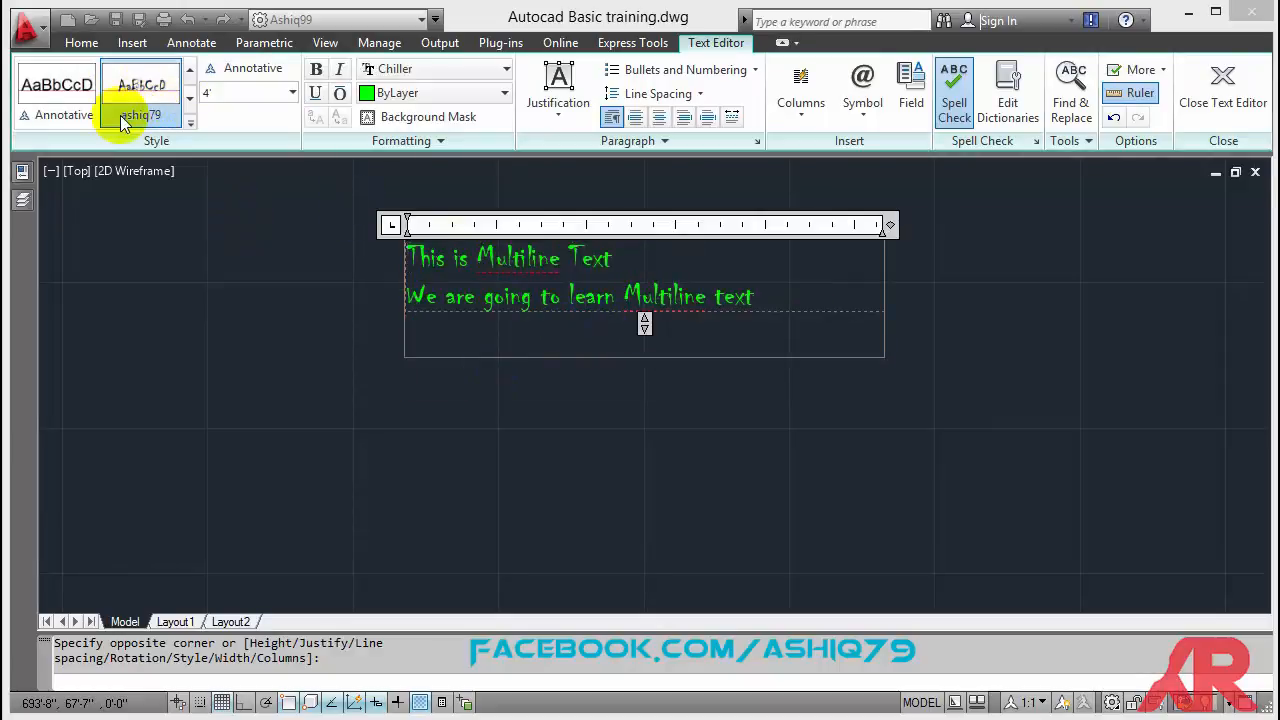
click(62, 97)
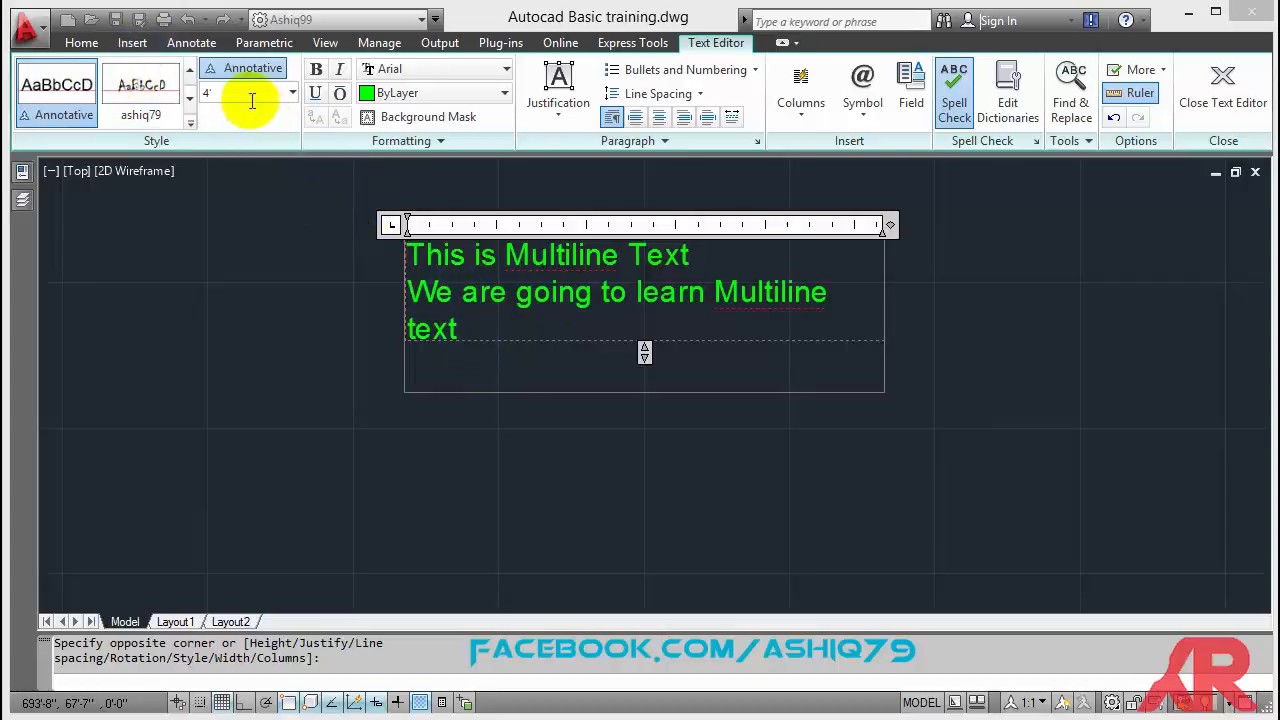
Set the height of the words "Multiline Text" in the first line to 8'.
click(293, 93)
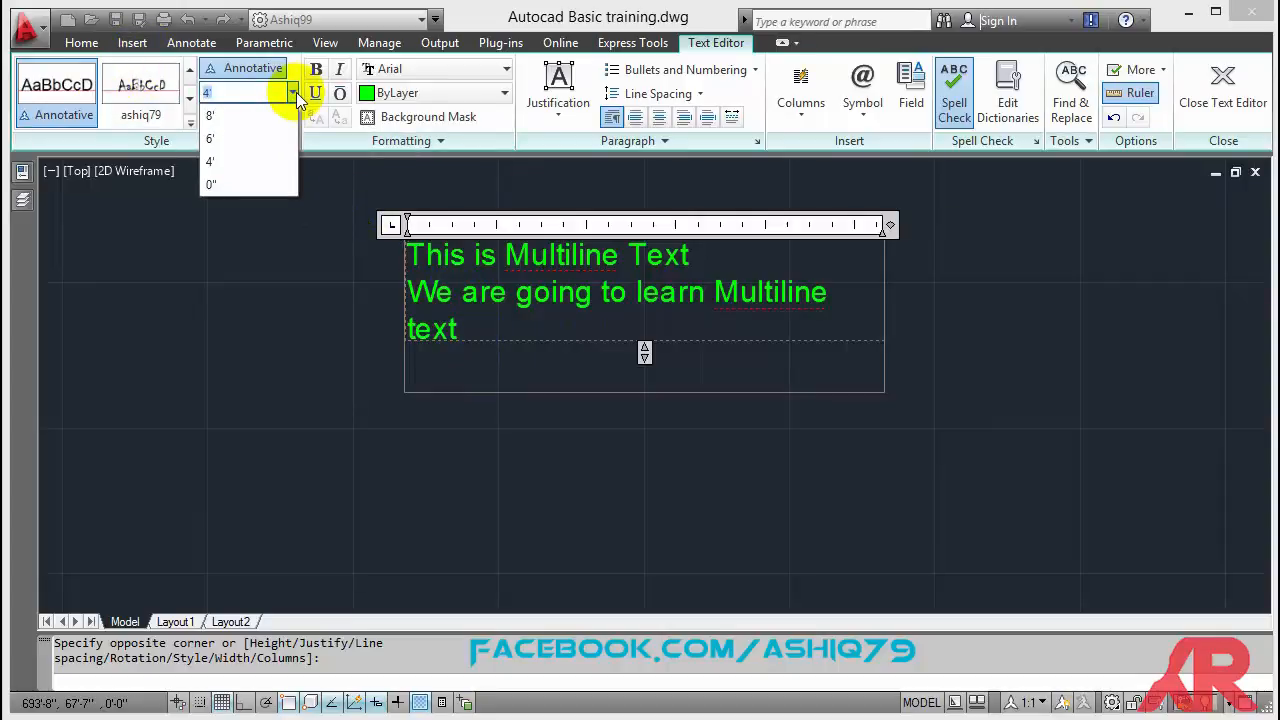
click(293, 93)
drag(474, 256, 677, 254)
click(505, 256)
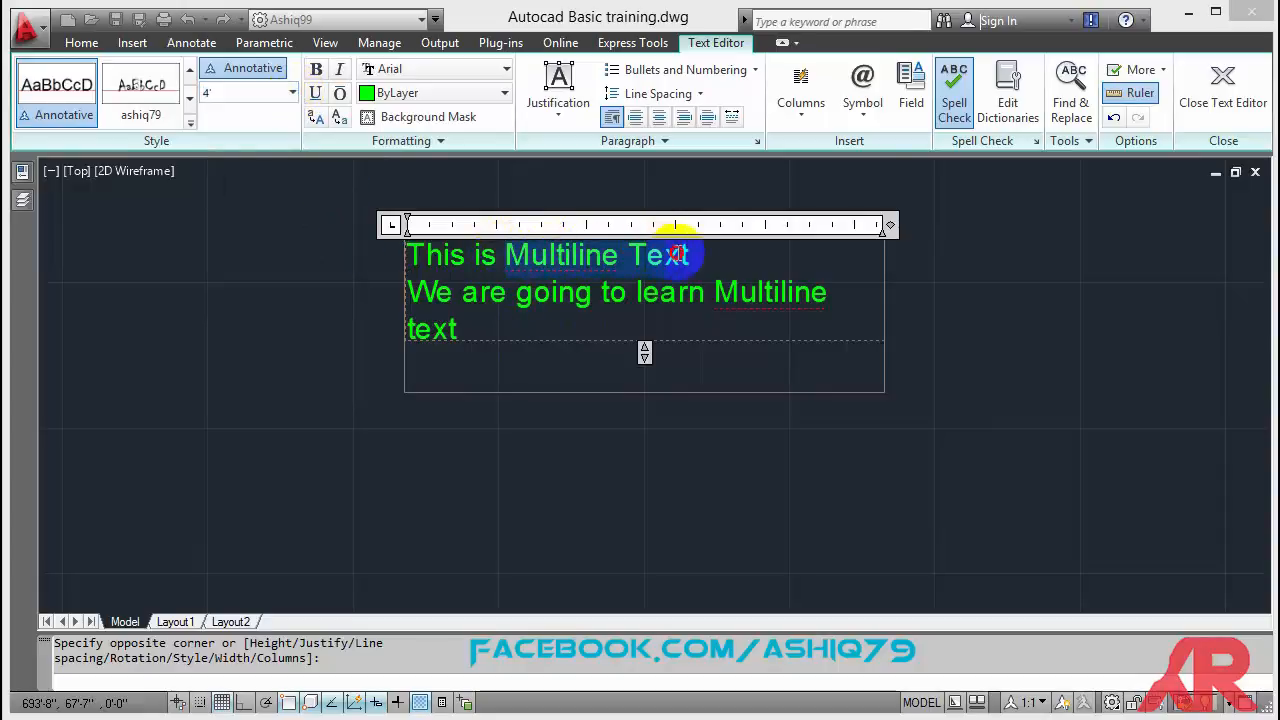
click(292, 93)
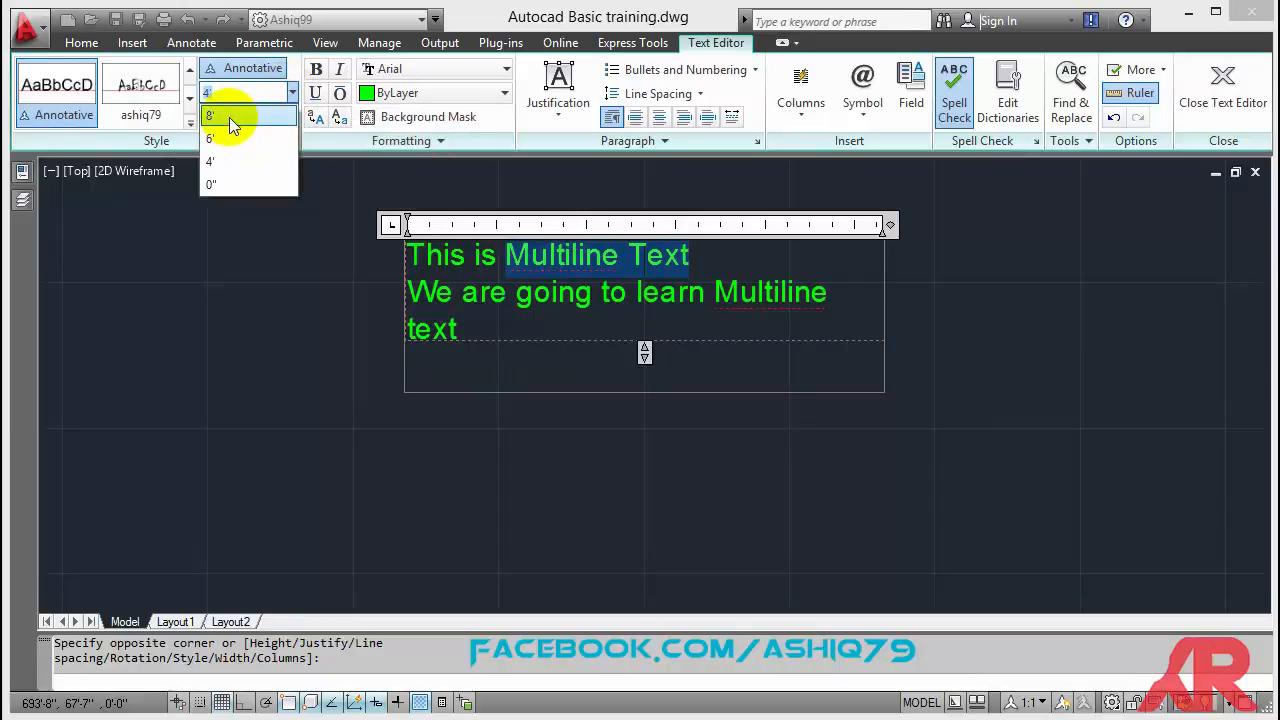
click(229, 117)
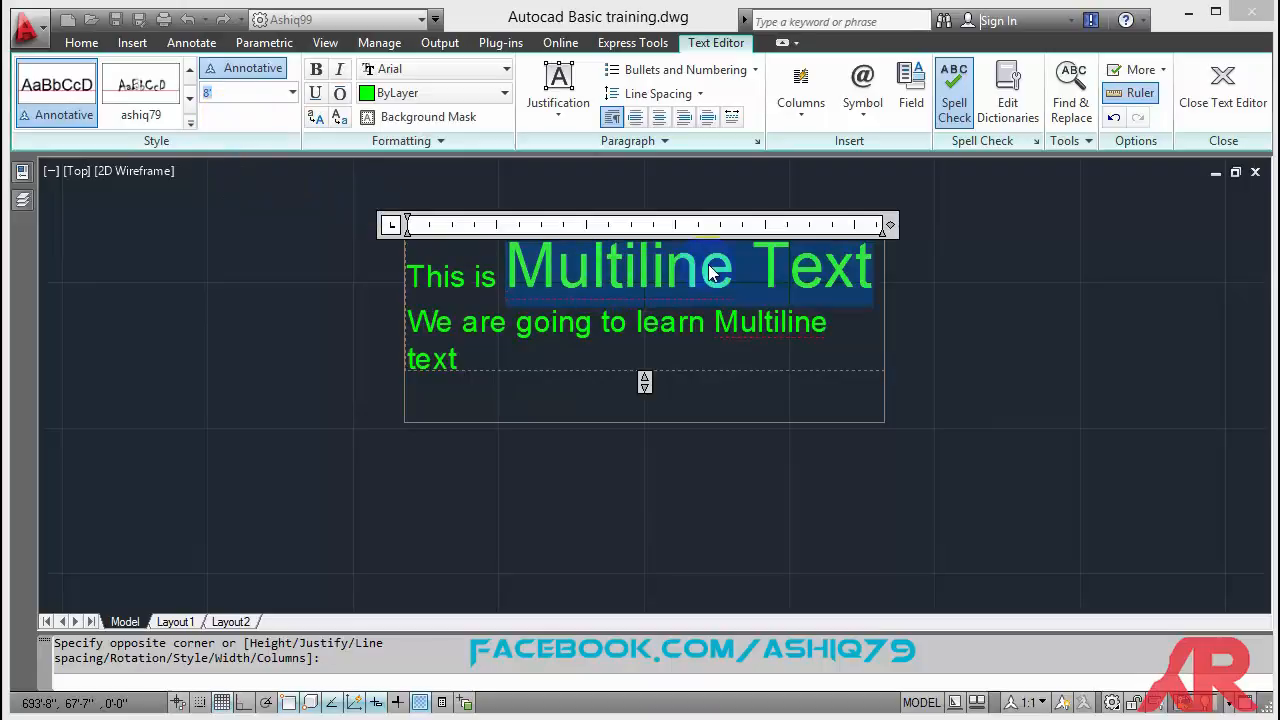
click(746, 272)
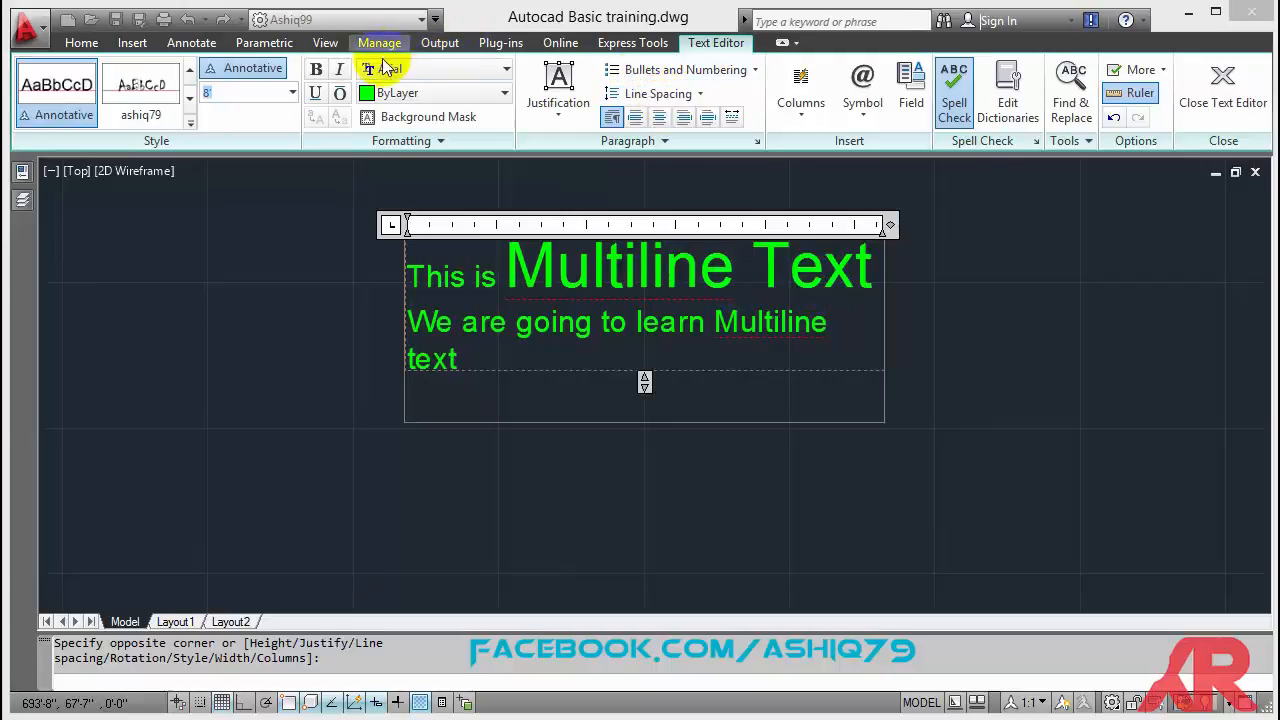
Format the enlarged words "Multiline Text" as bold, italic, underlined and overlined.
double_click(486, 275)
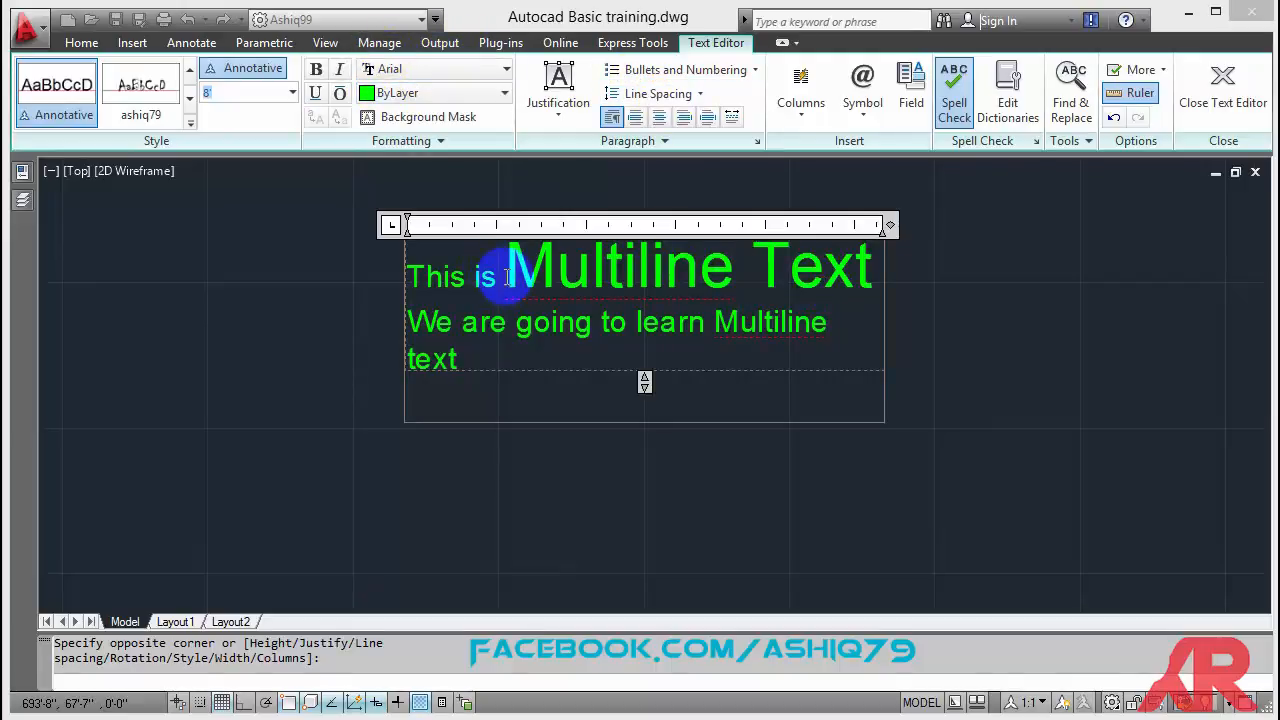
drag(507, 277, 866, 299)
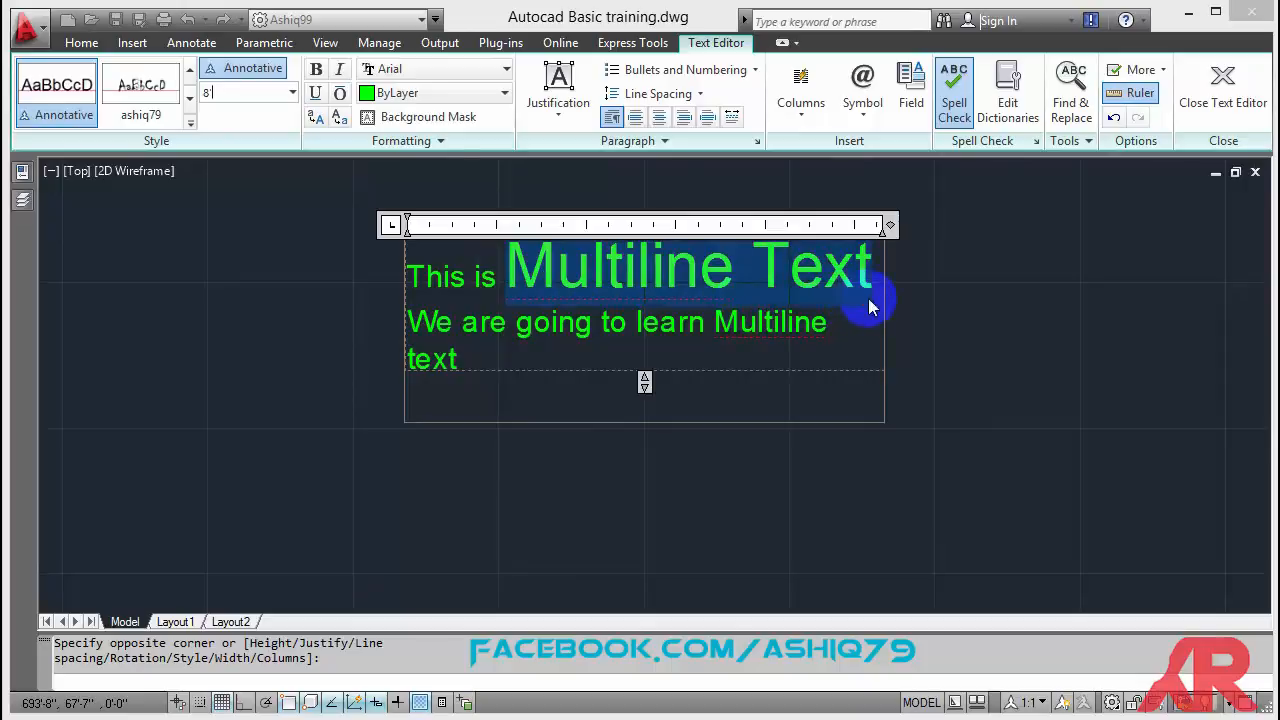
click(316, 74)
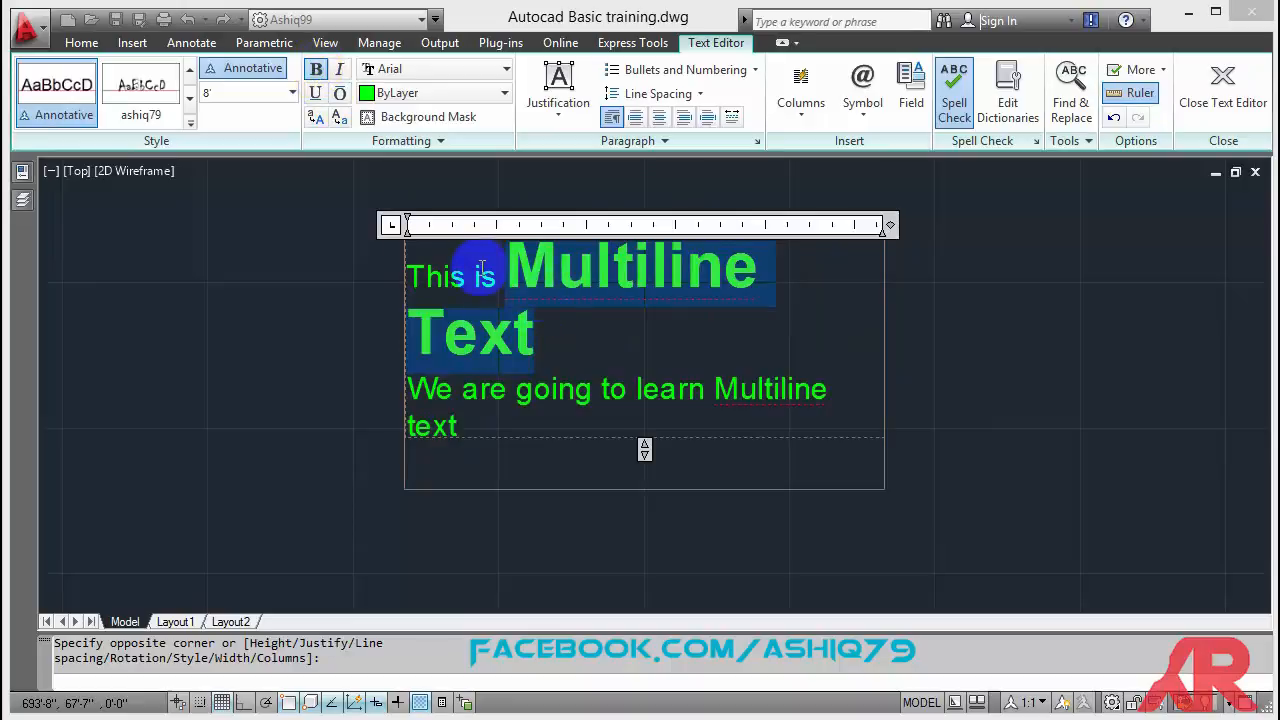
click(341, 72)
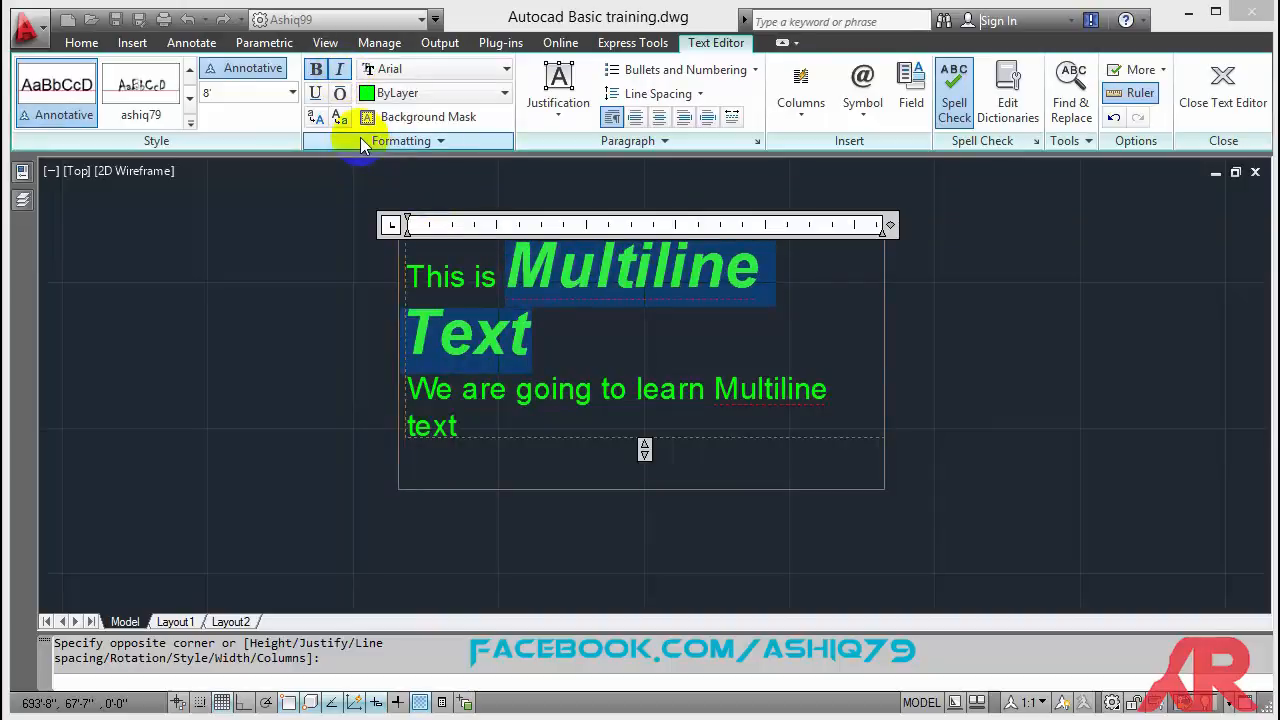
click(316, 93)
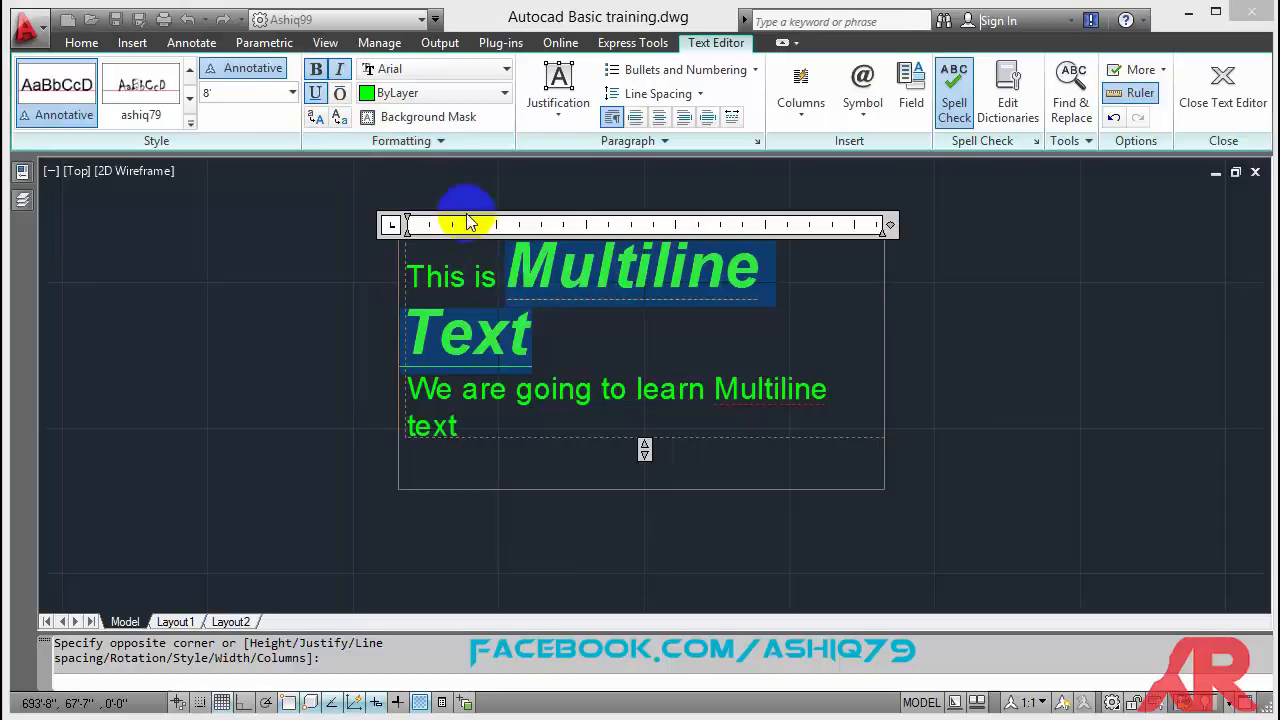
click(340, 93)
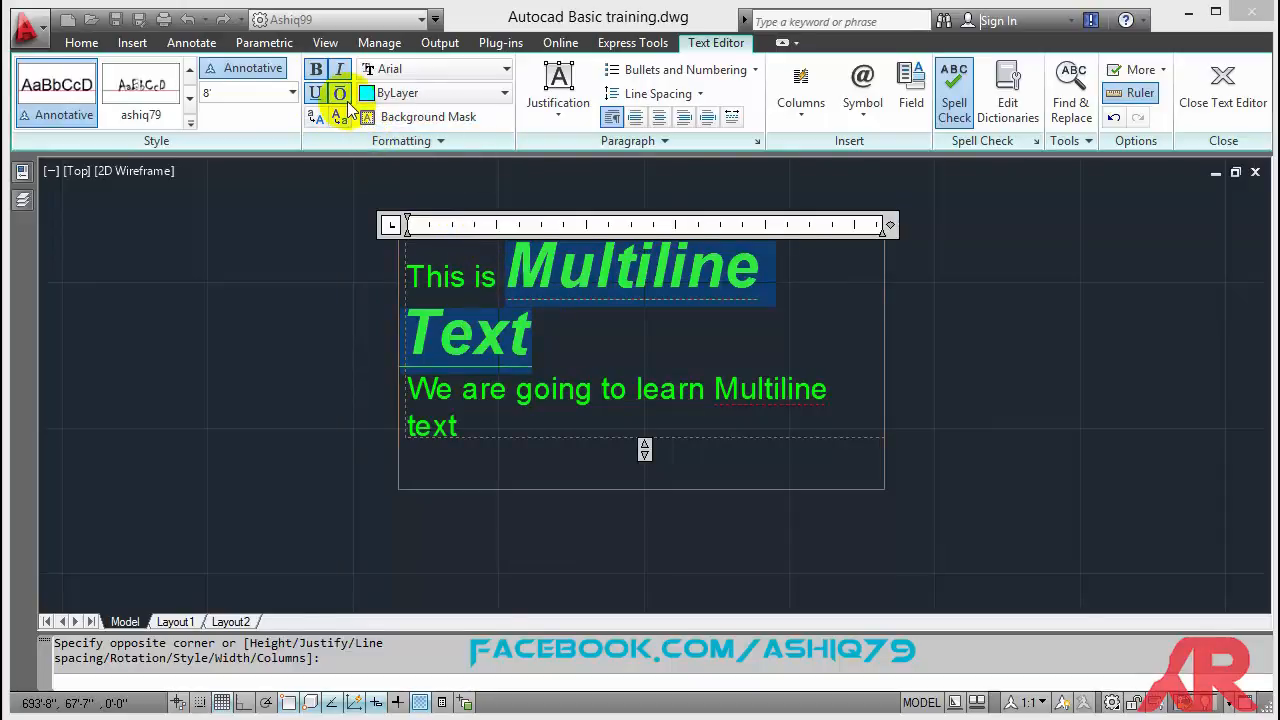
click(346, 102)
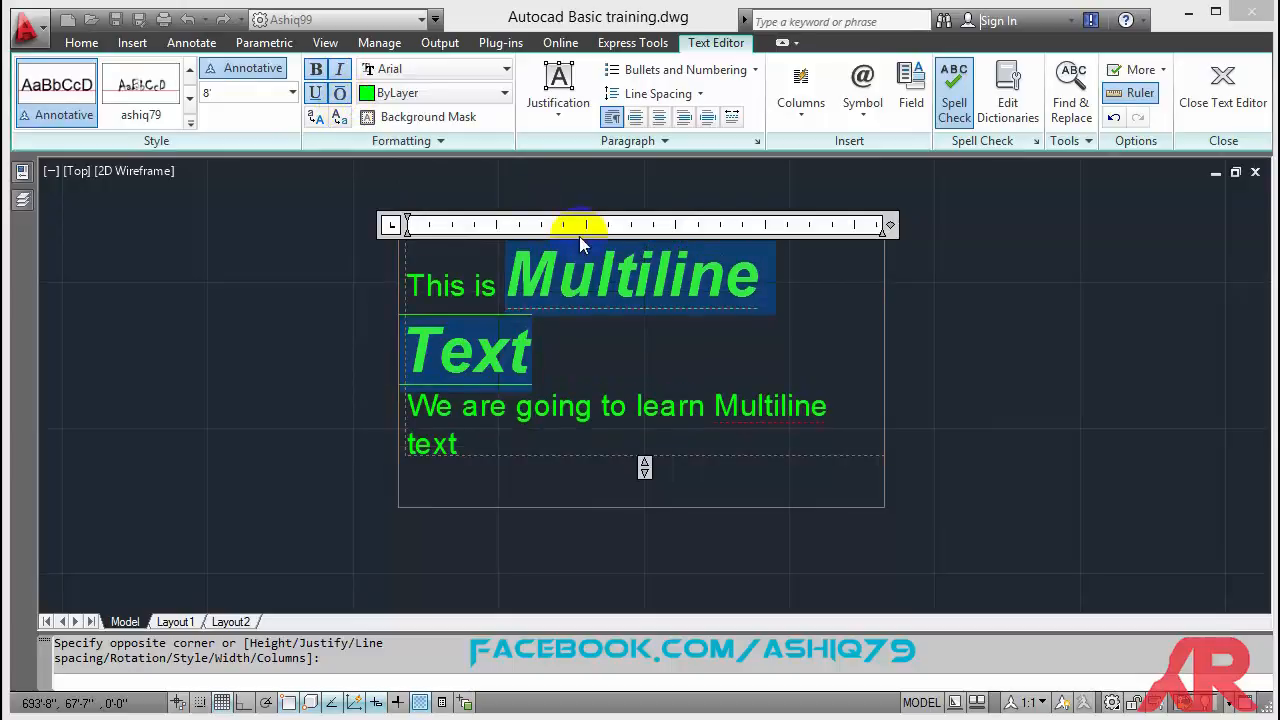
click(549, 383)
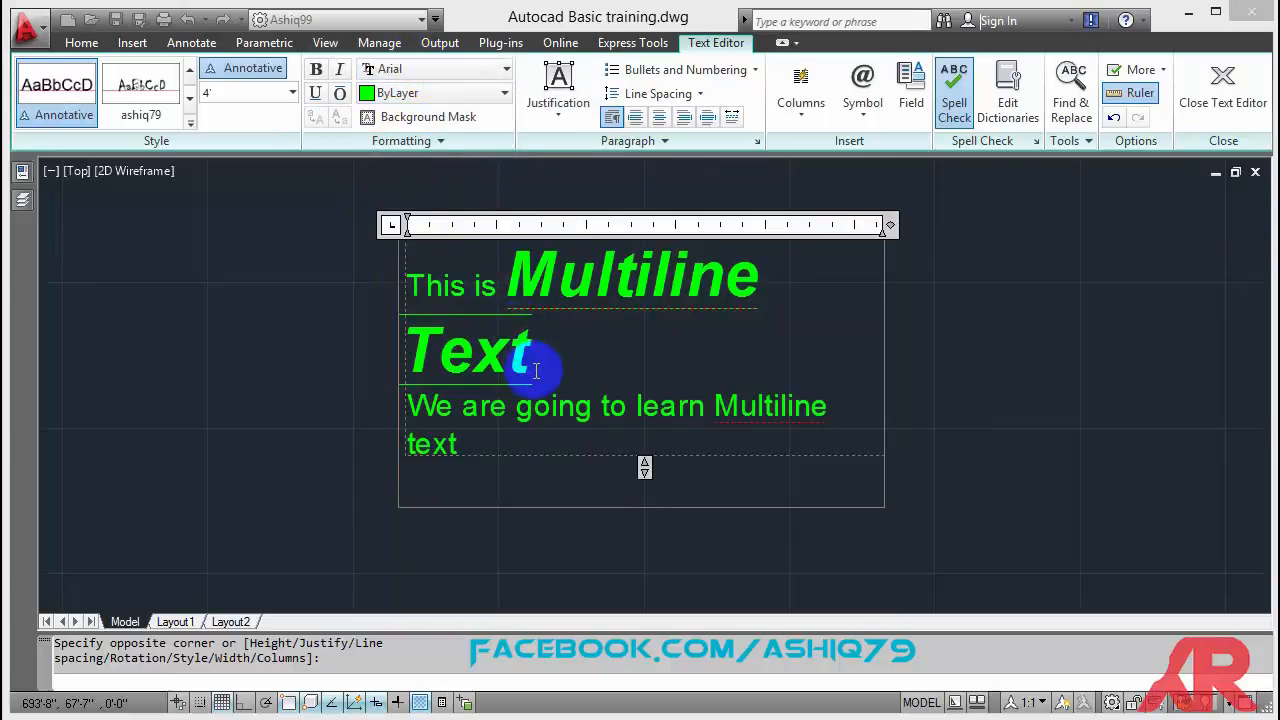
Set the font of the words "We are going to" to Chiller and their color to Yellow.
double_click(540, 408)
drag(627, 410, 425, 408)
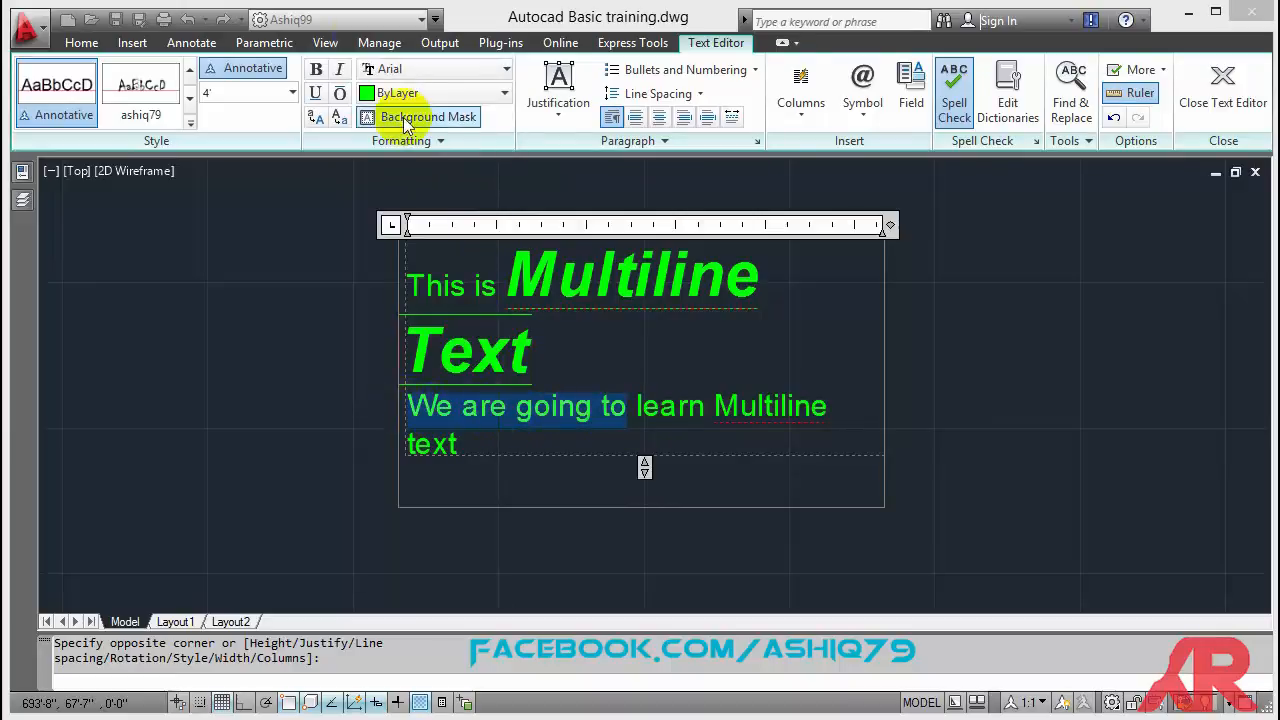
click(446, 74)
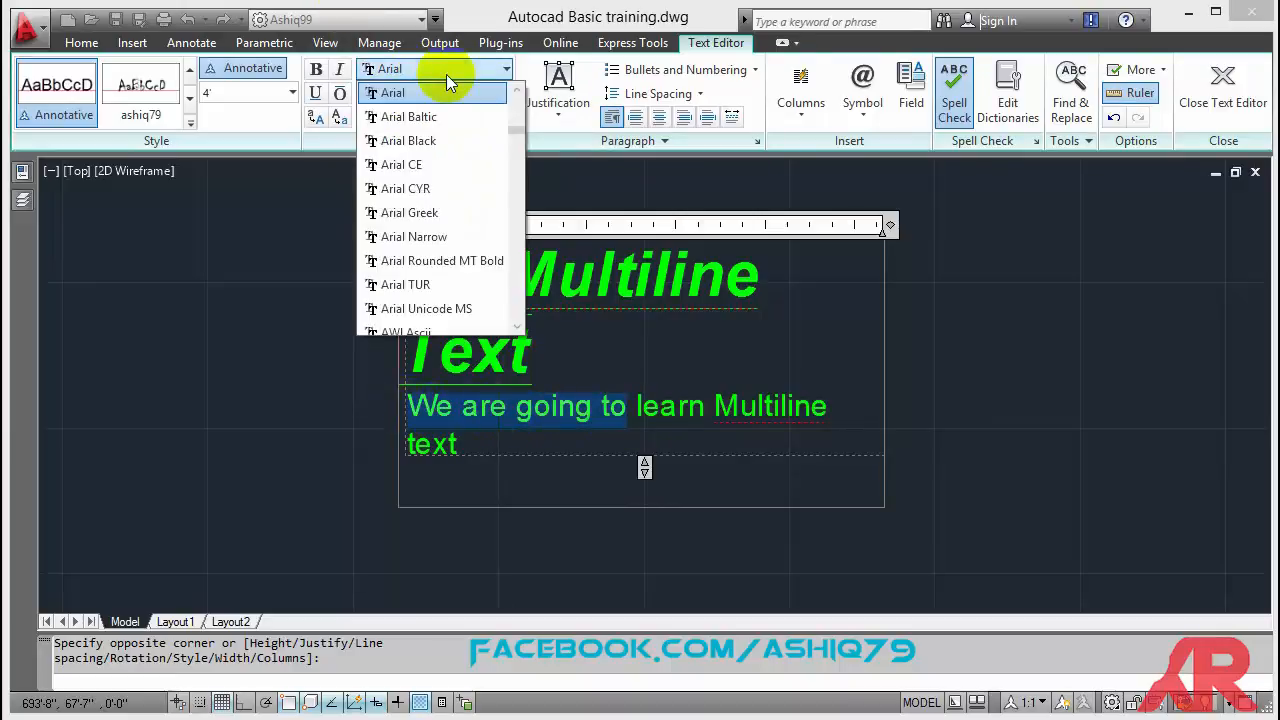
click(430, 192)
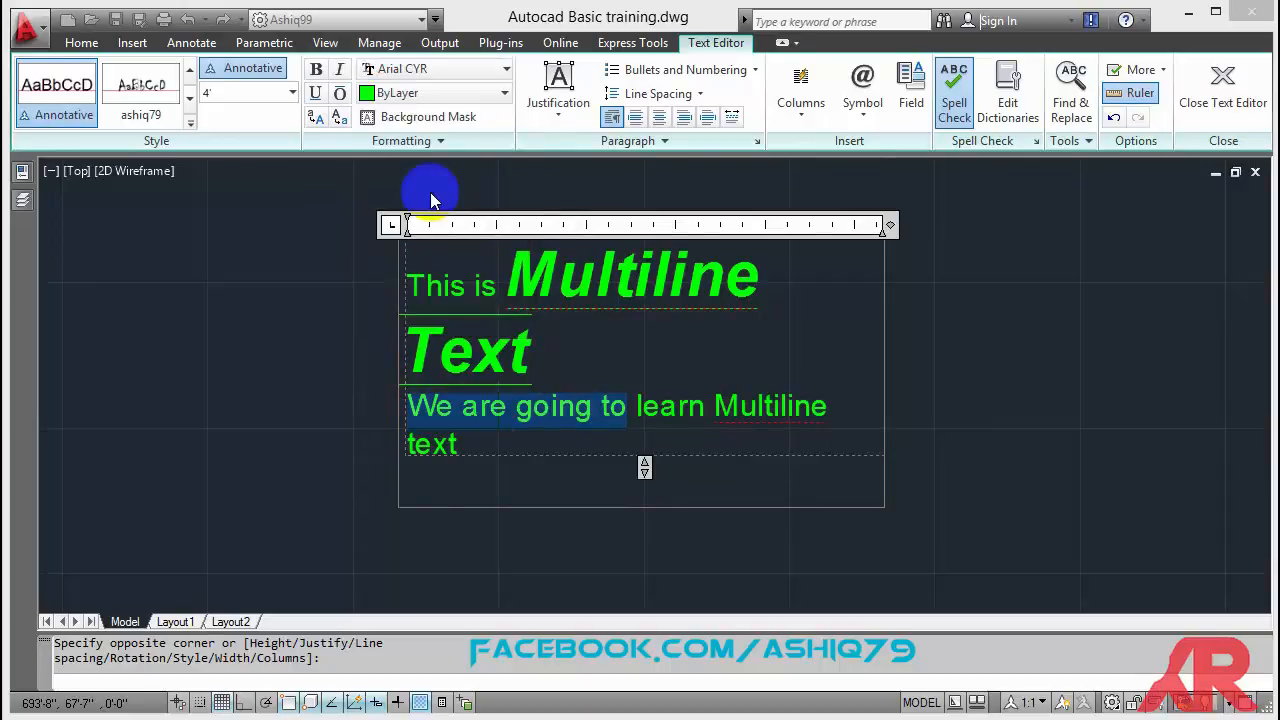
click(506, 70)
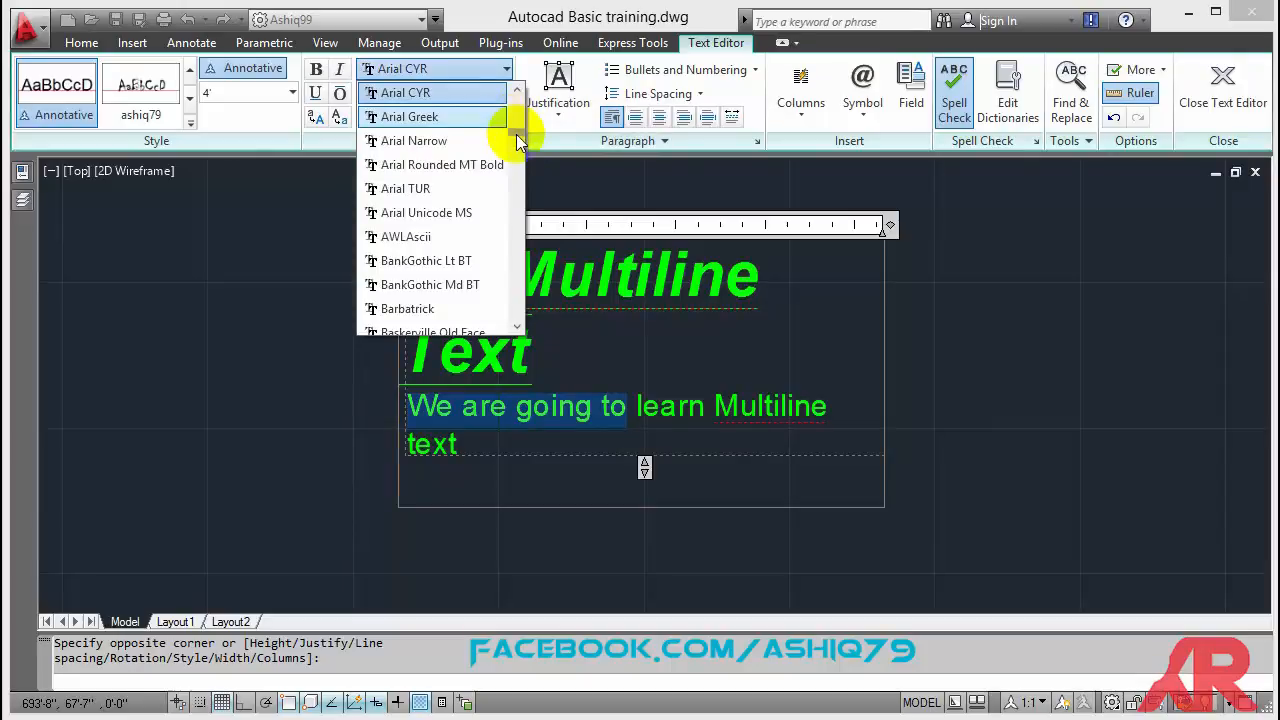
click(518, 143)
click(518, 143)
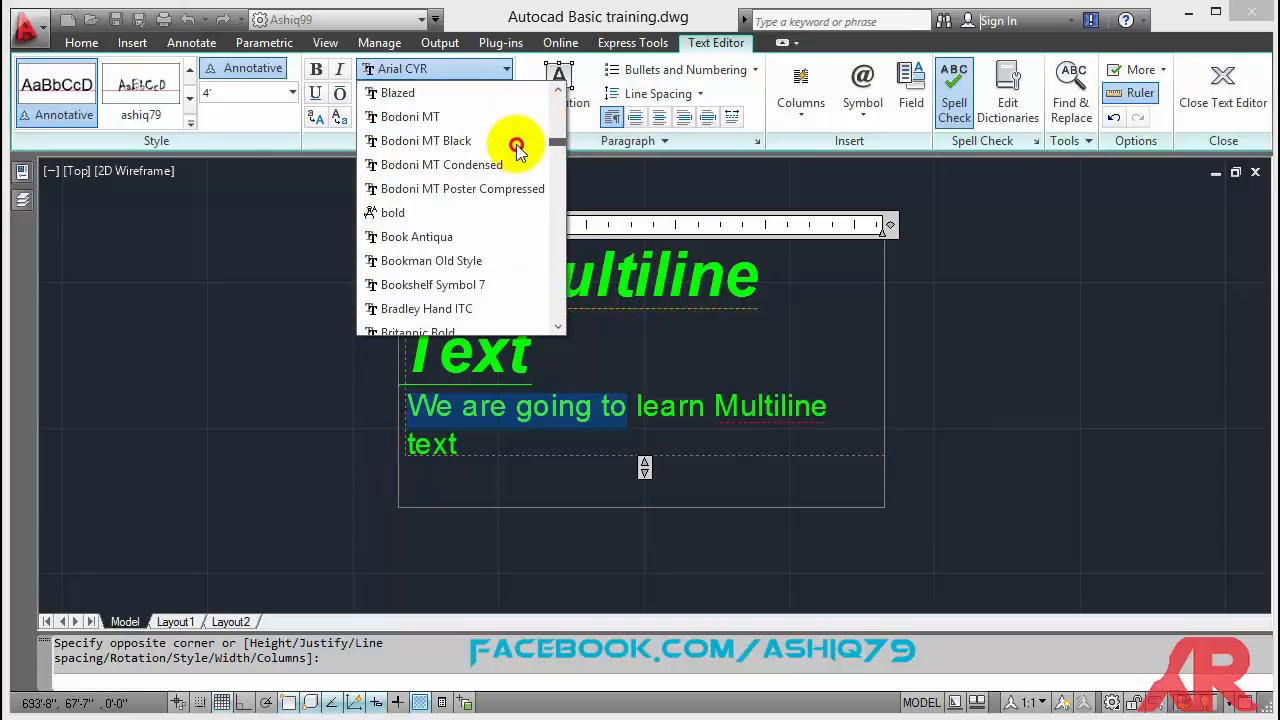
click(517, 148)
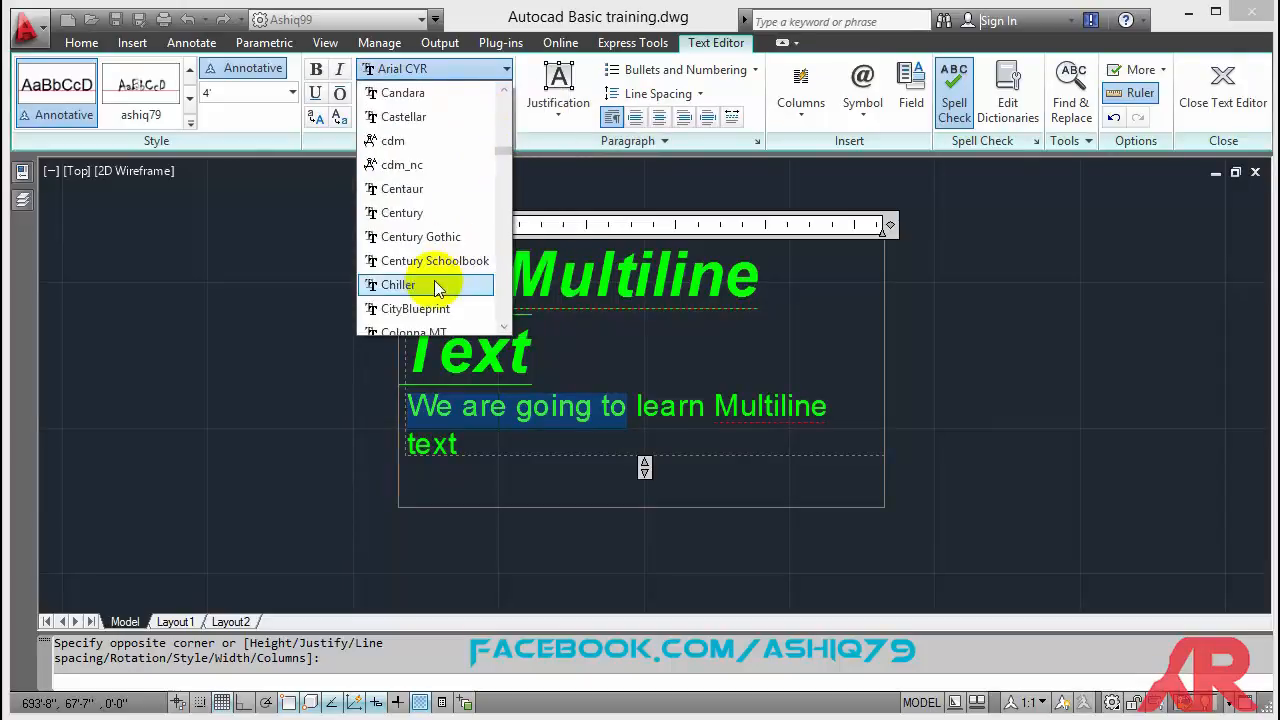
click(429, 284)
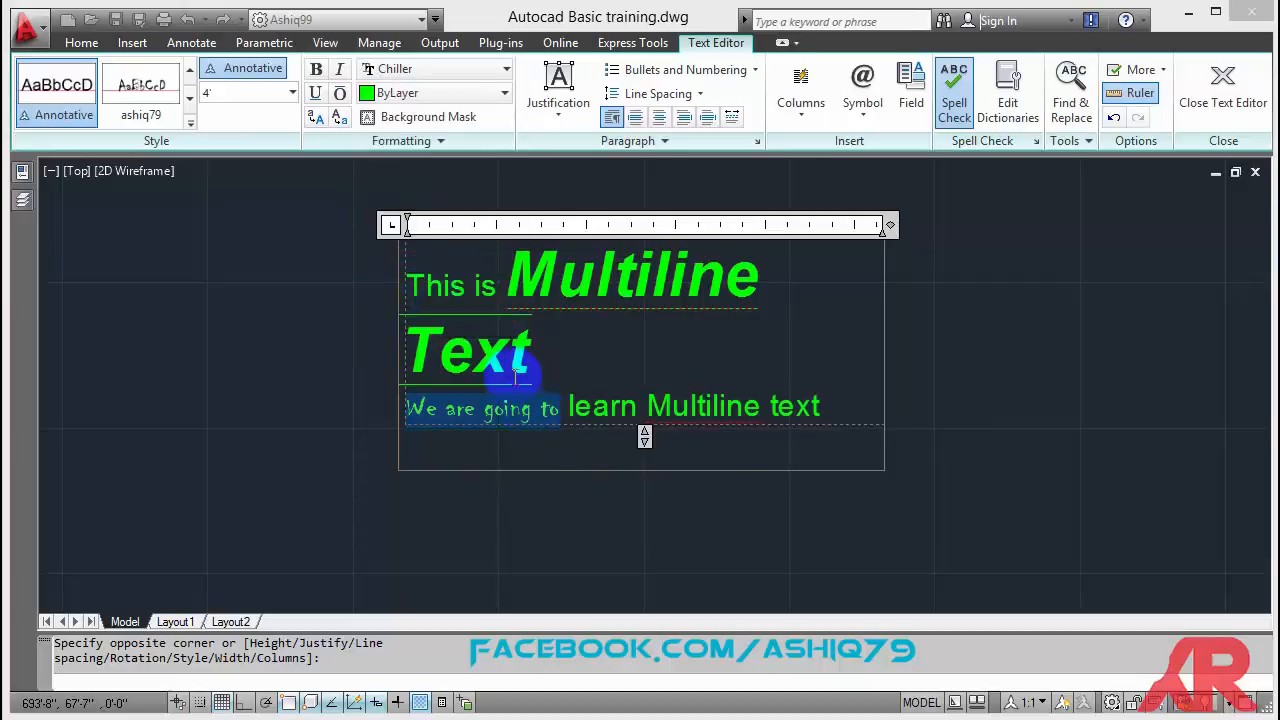
click(485, 97)
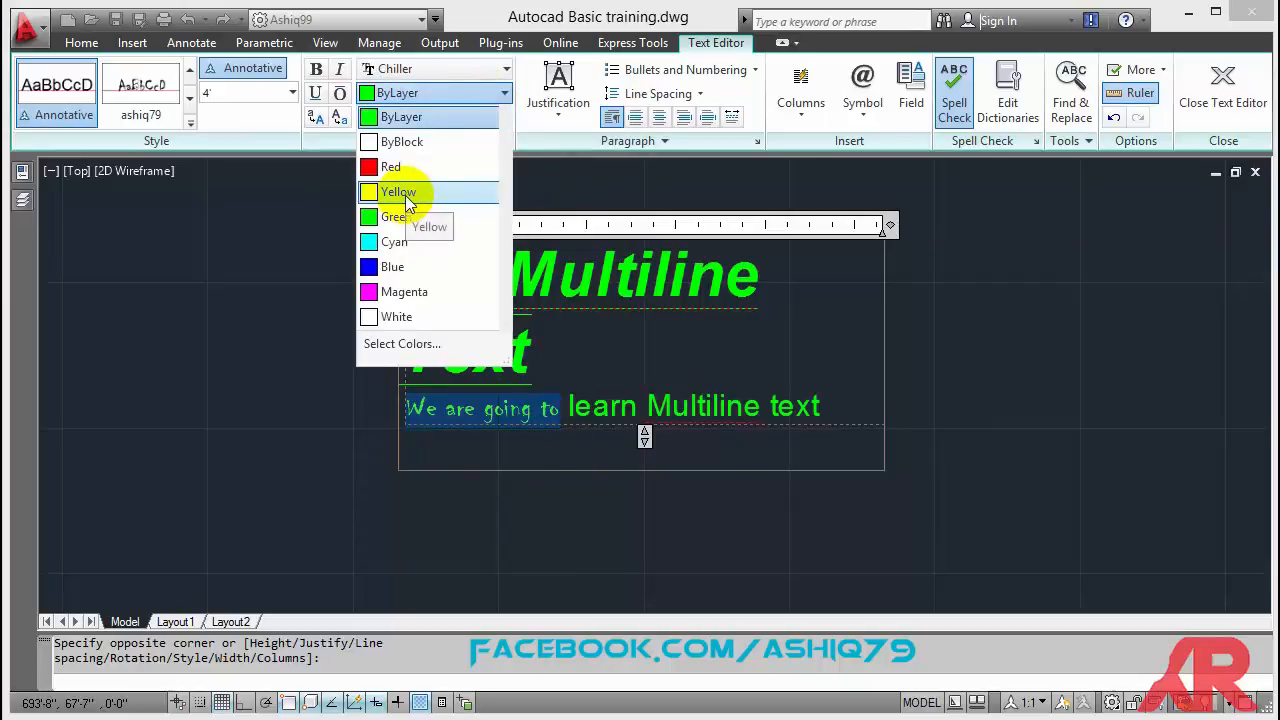
click(408, 192)
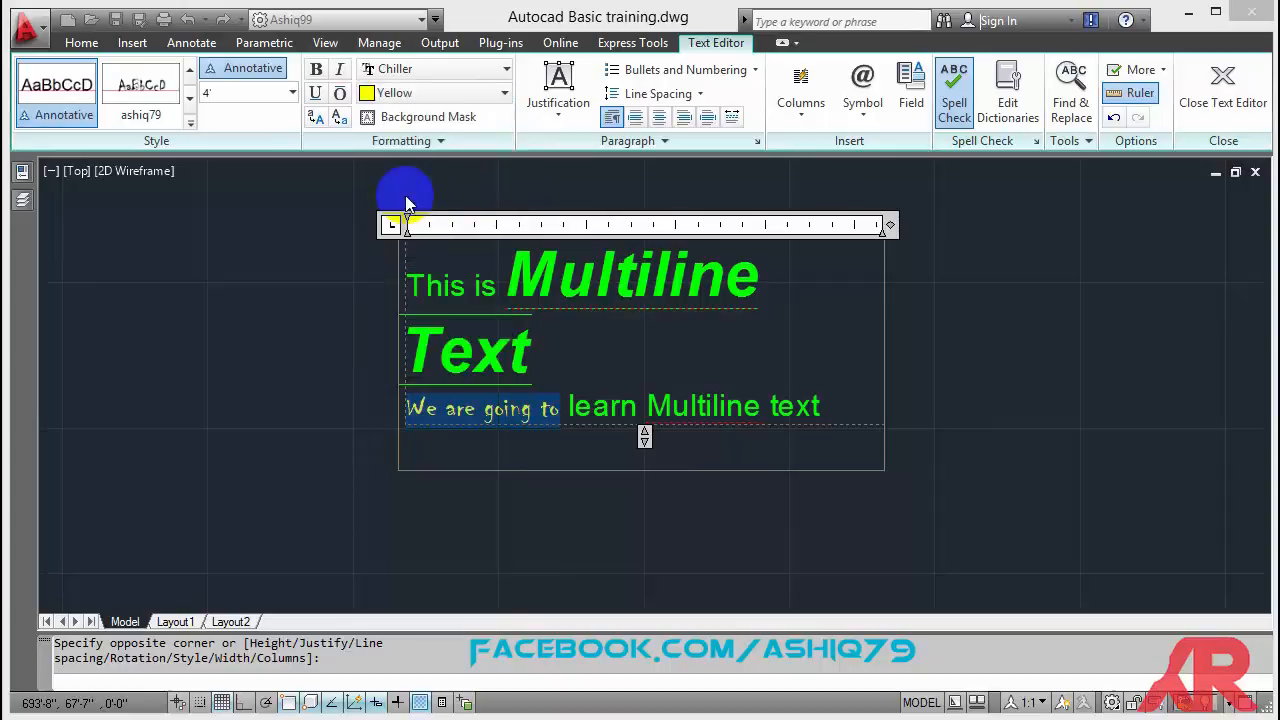
Set the width factor of the selected words "We are going to" to 2.
click(459, 143)
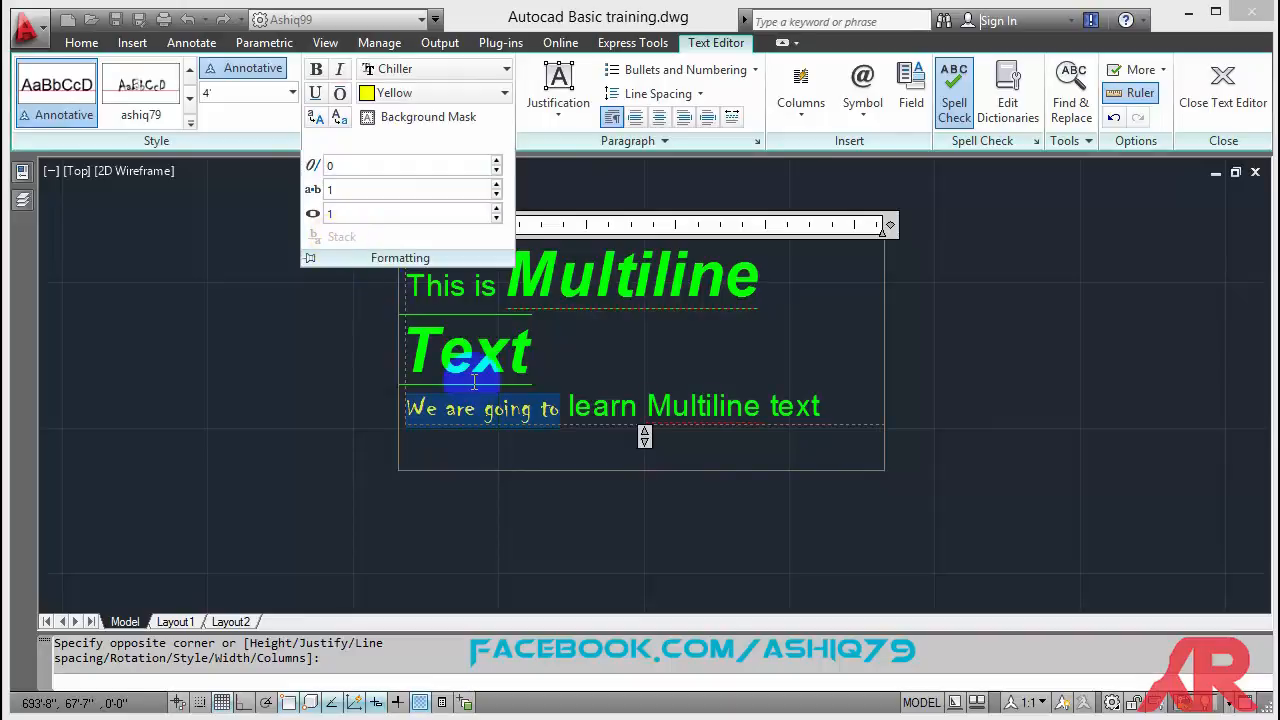
click(433, 140)
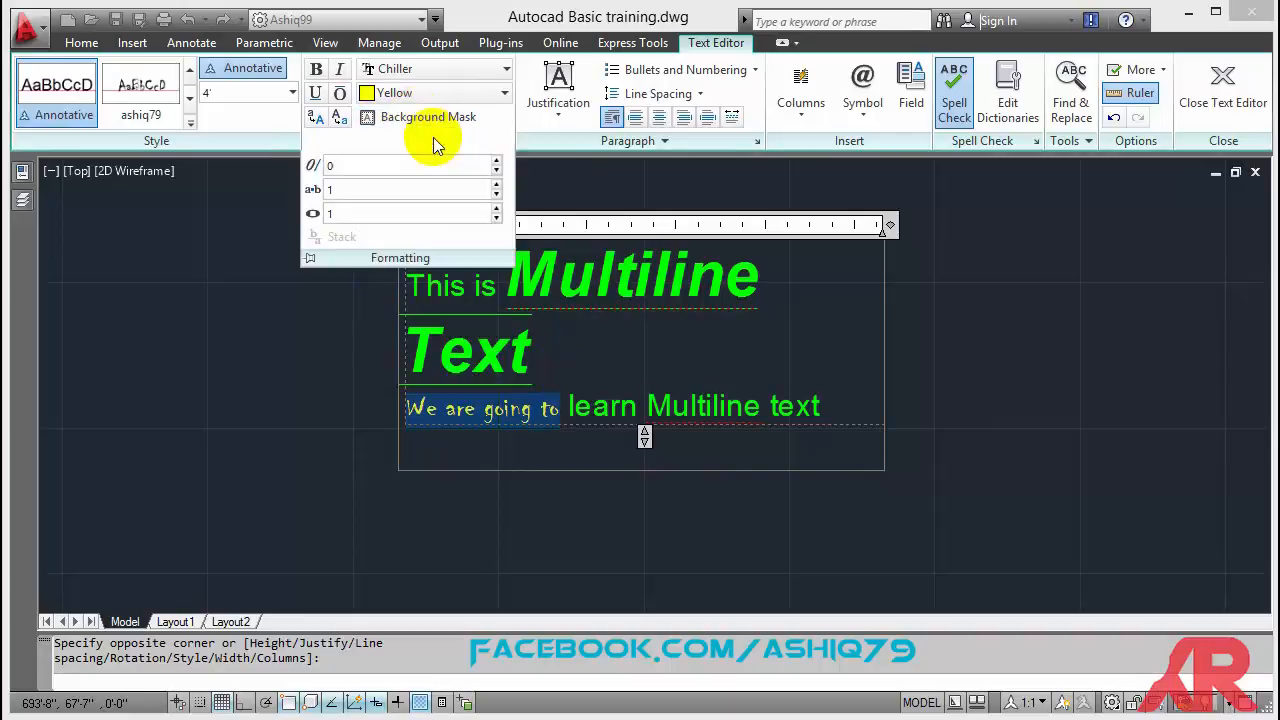
click(337, 214)
click(316, 216)
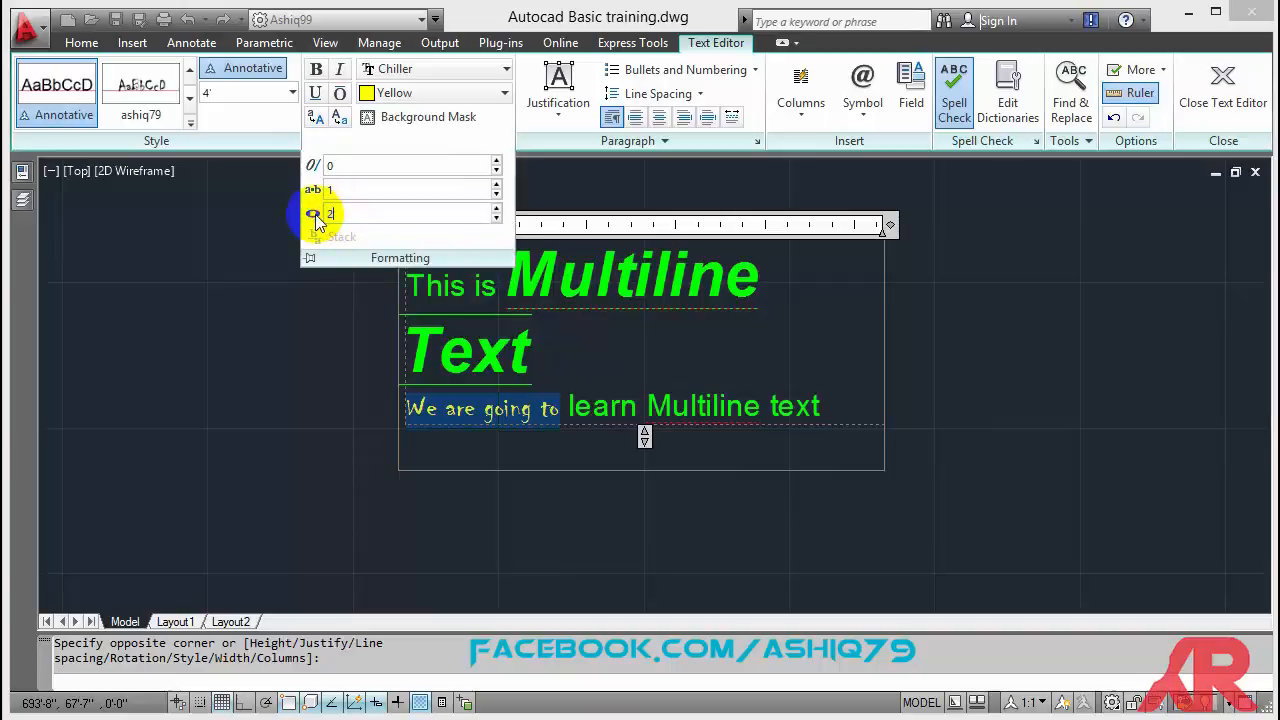
key(Return)
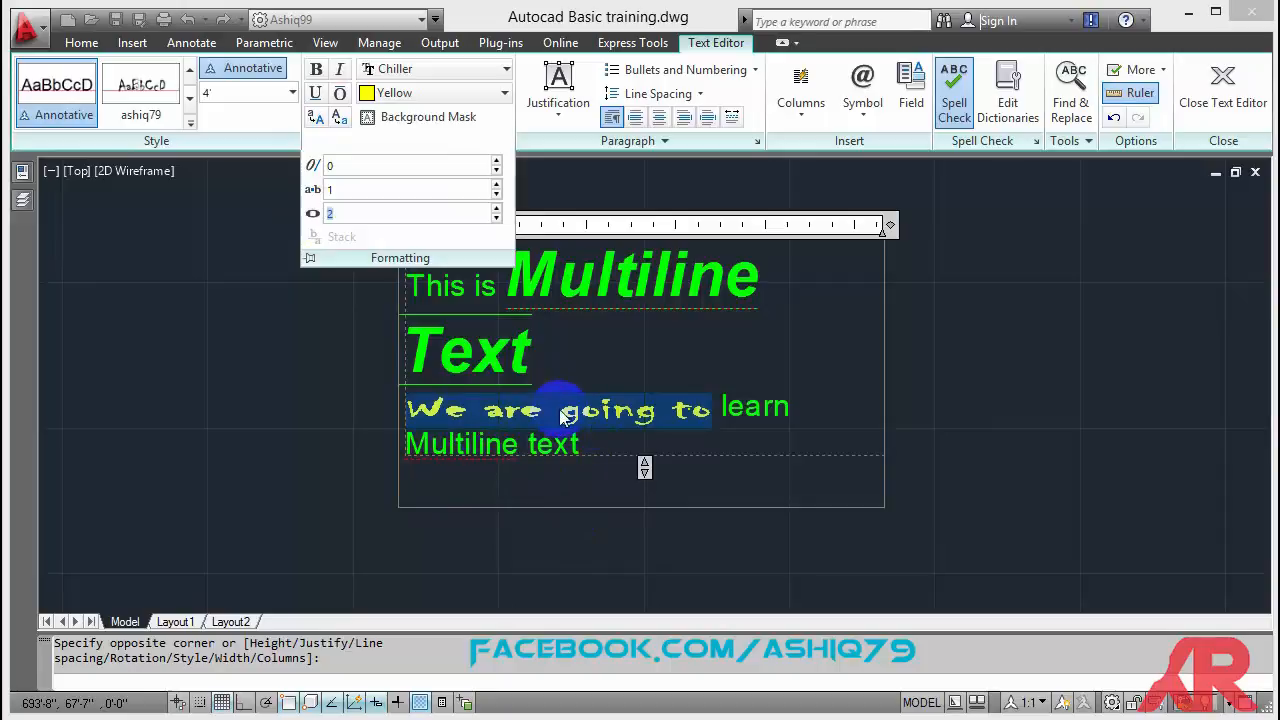
Set the tracking of the selected words "We are going to" to 2.
click(365, 211)
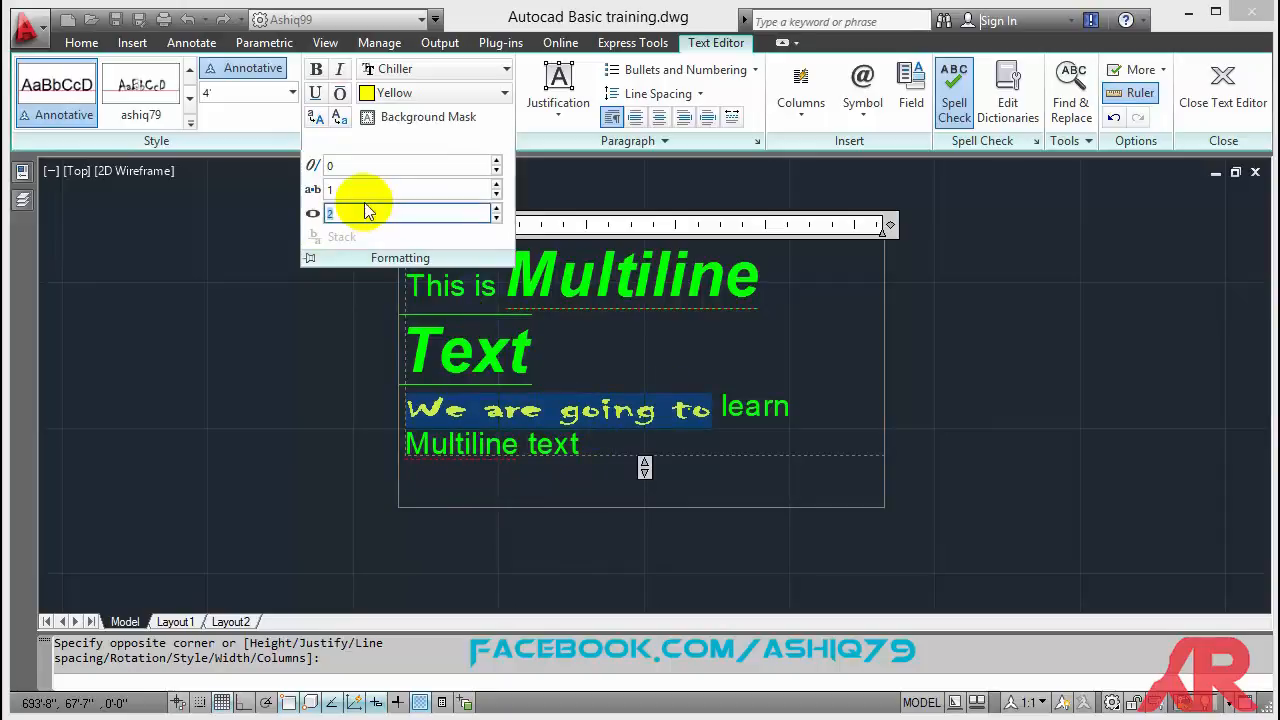
click(349, 190)
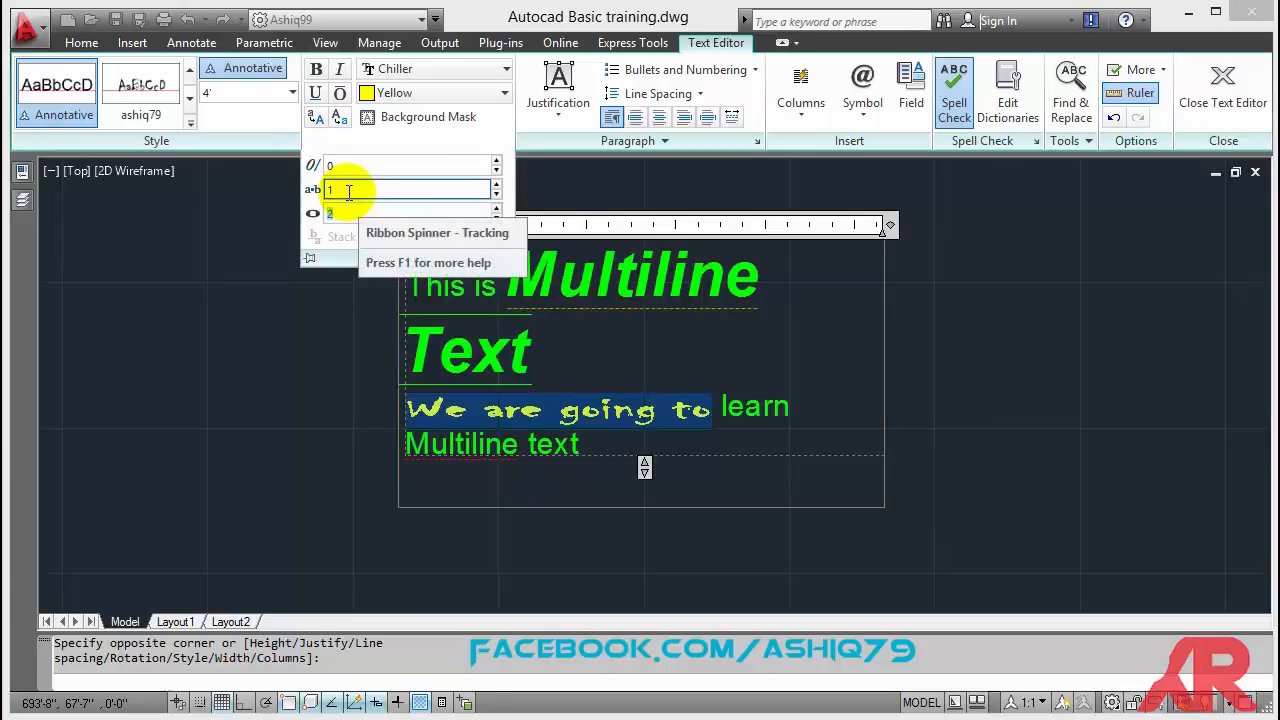
double_click(340, 190)
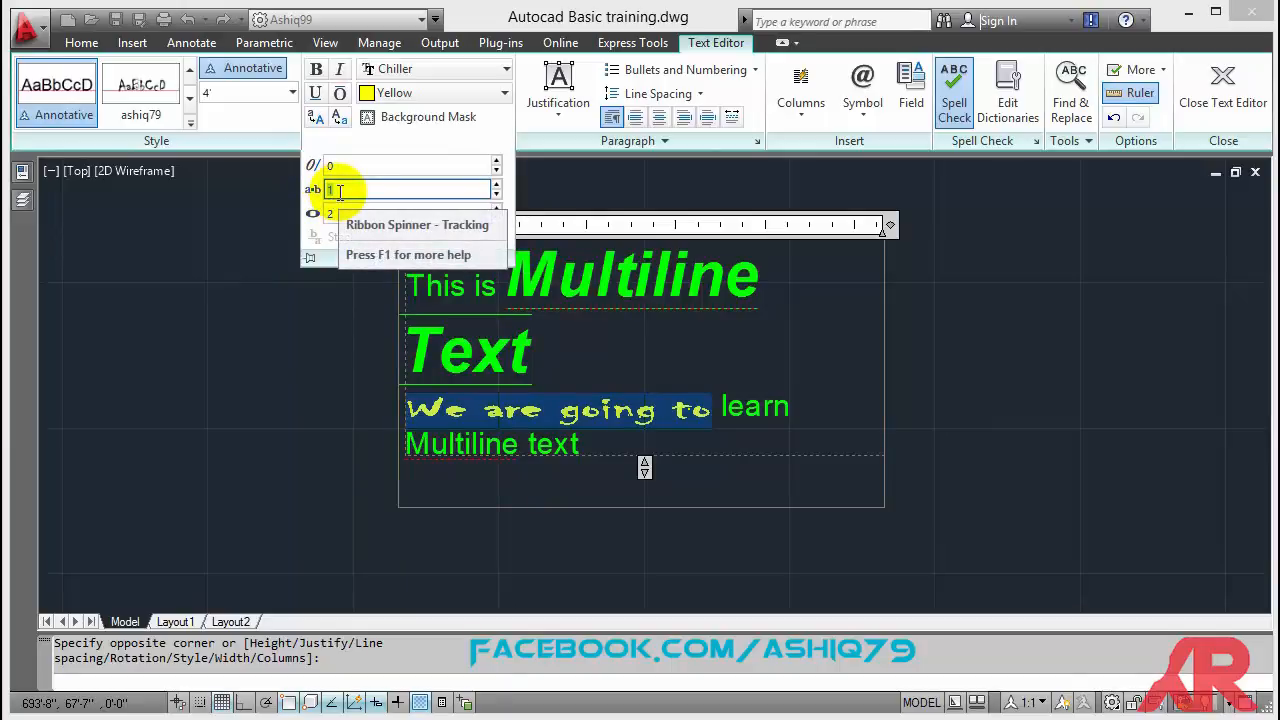
text(2)
key(Return)
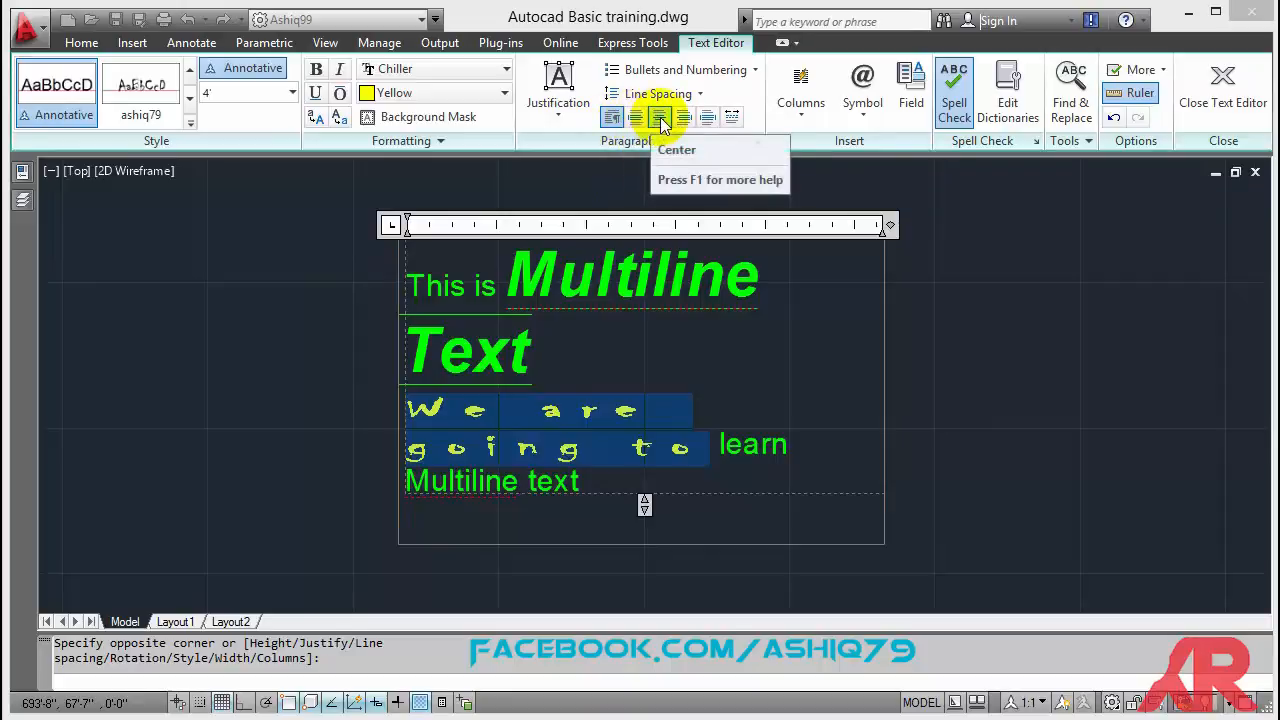
Apply the Annotative text style to the whole multiline text.
click(580, 485)
drag(418, 311, 394, 286)
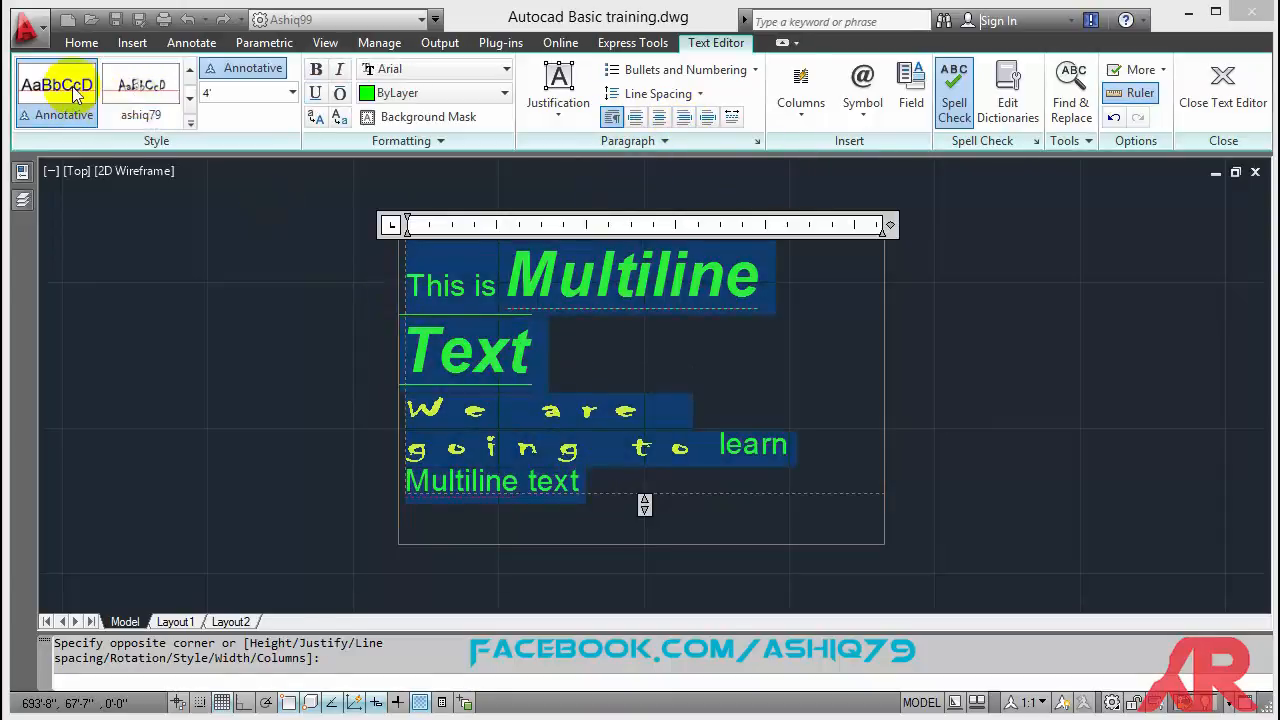
click(137, 103)
click(730, 326)
Try center and right alignment on the whole text and finish by aligning it left.
drag(646, 345, 386, 263)
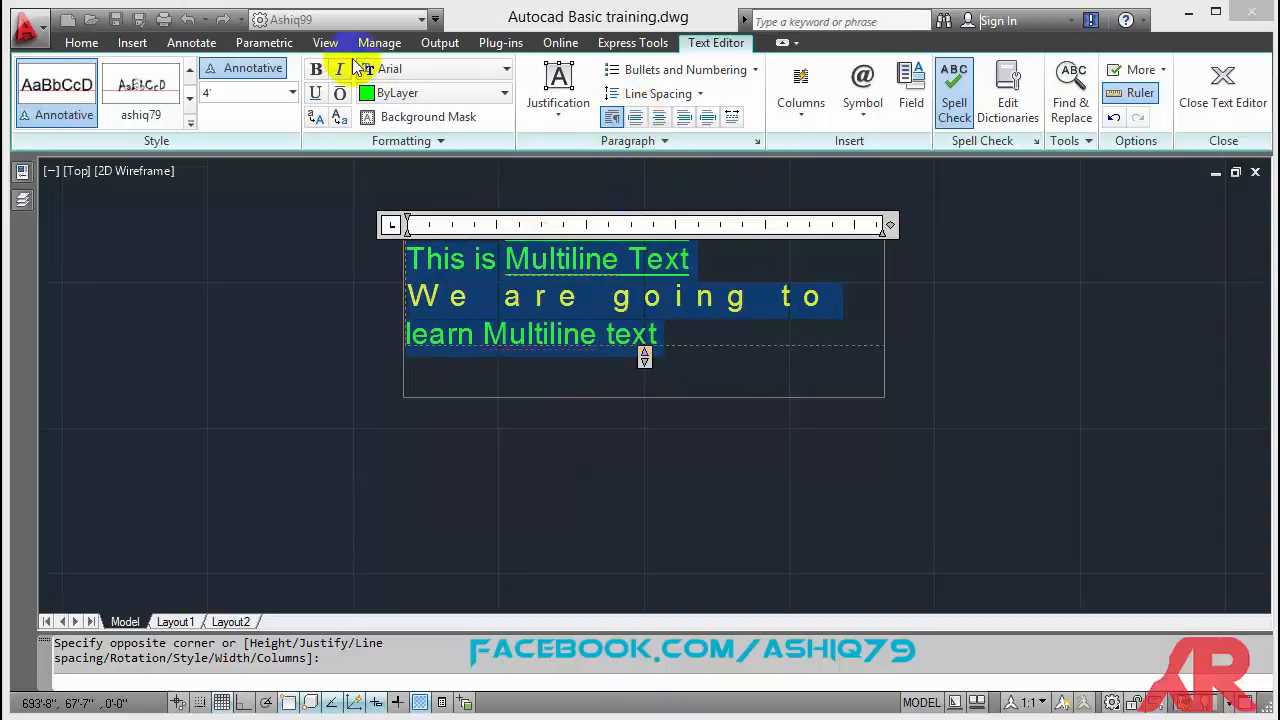
click(660, 118)
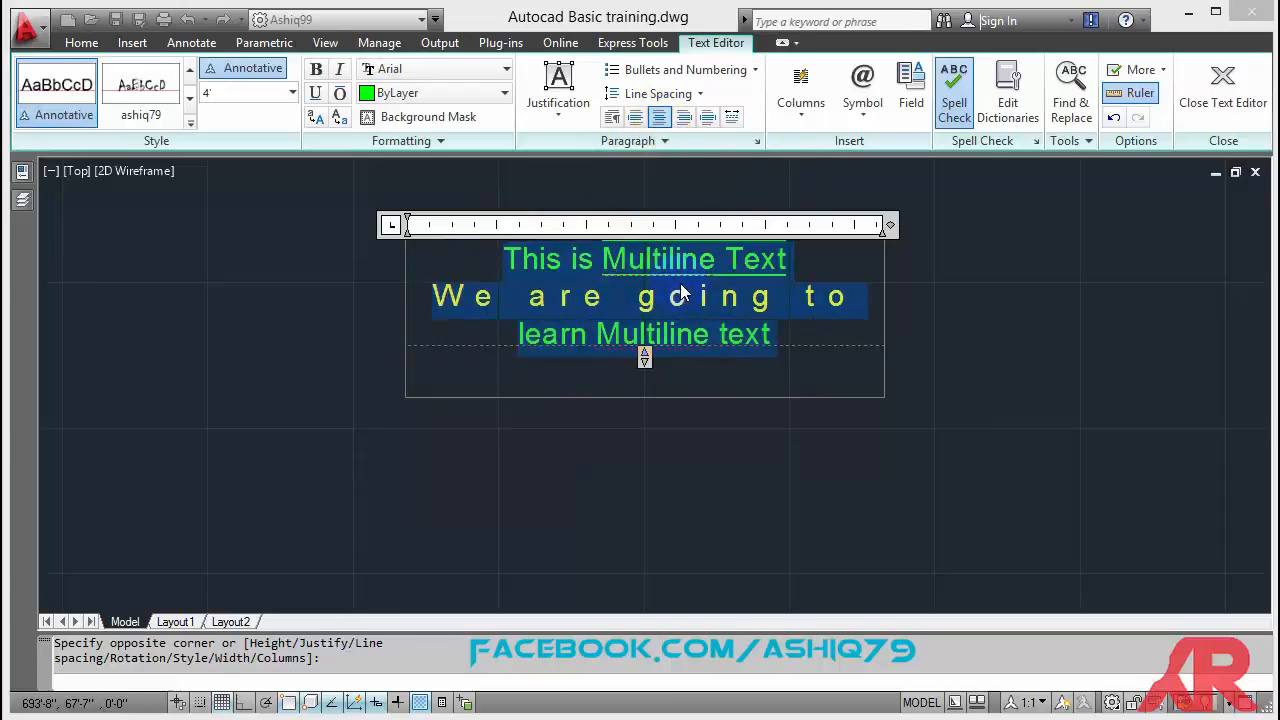
click(684, 118)
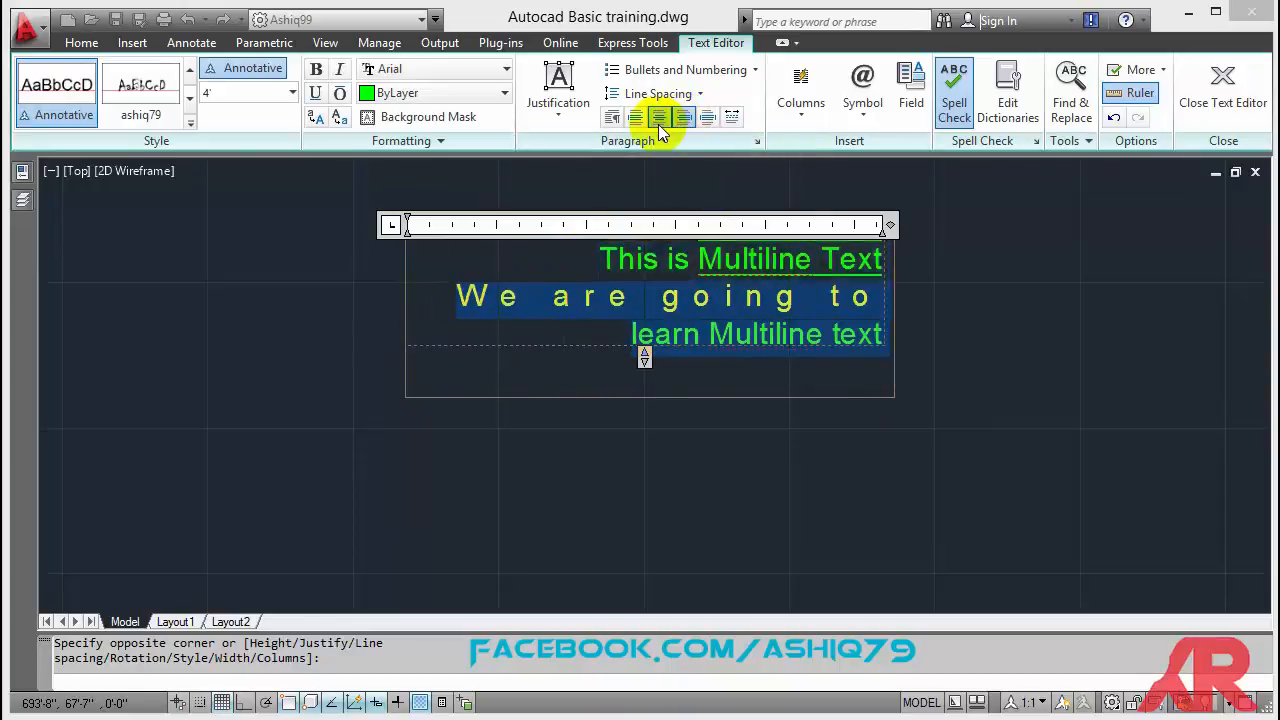
click(659, 118)
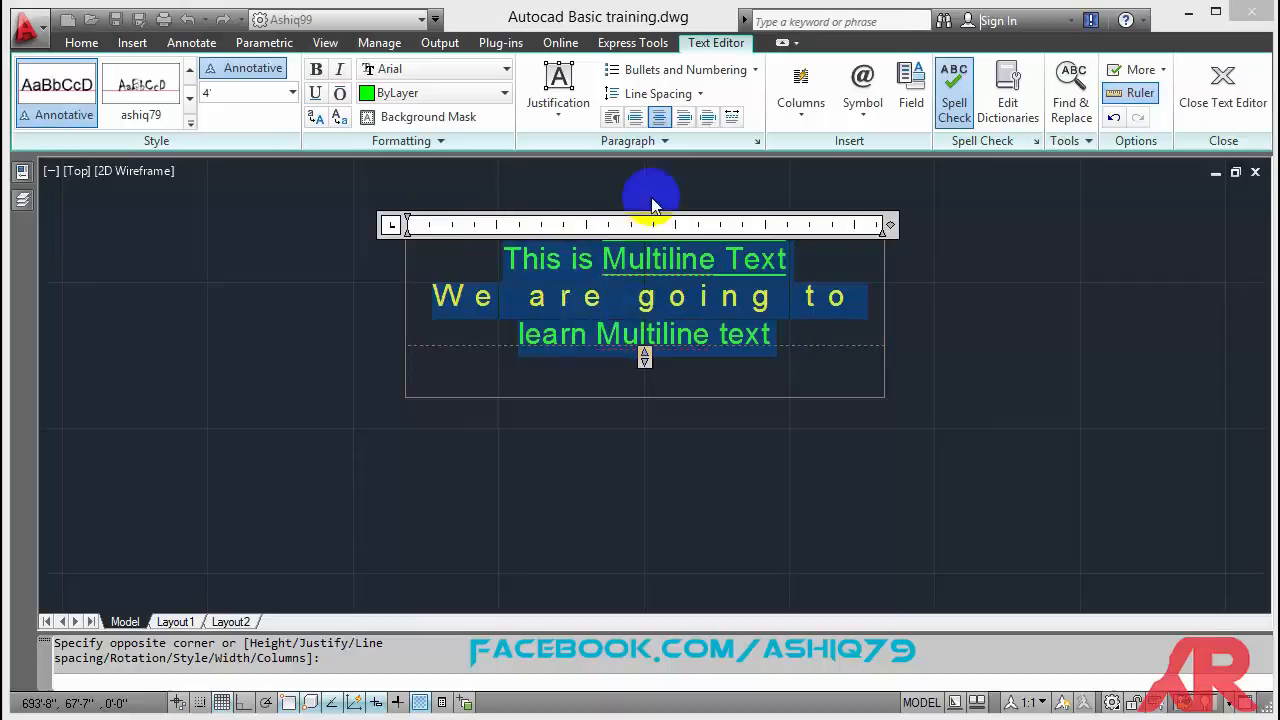
click(637, 118)
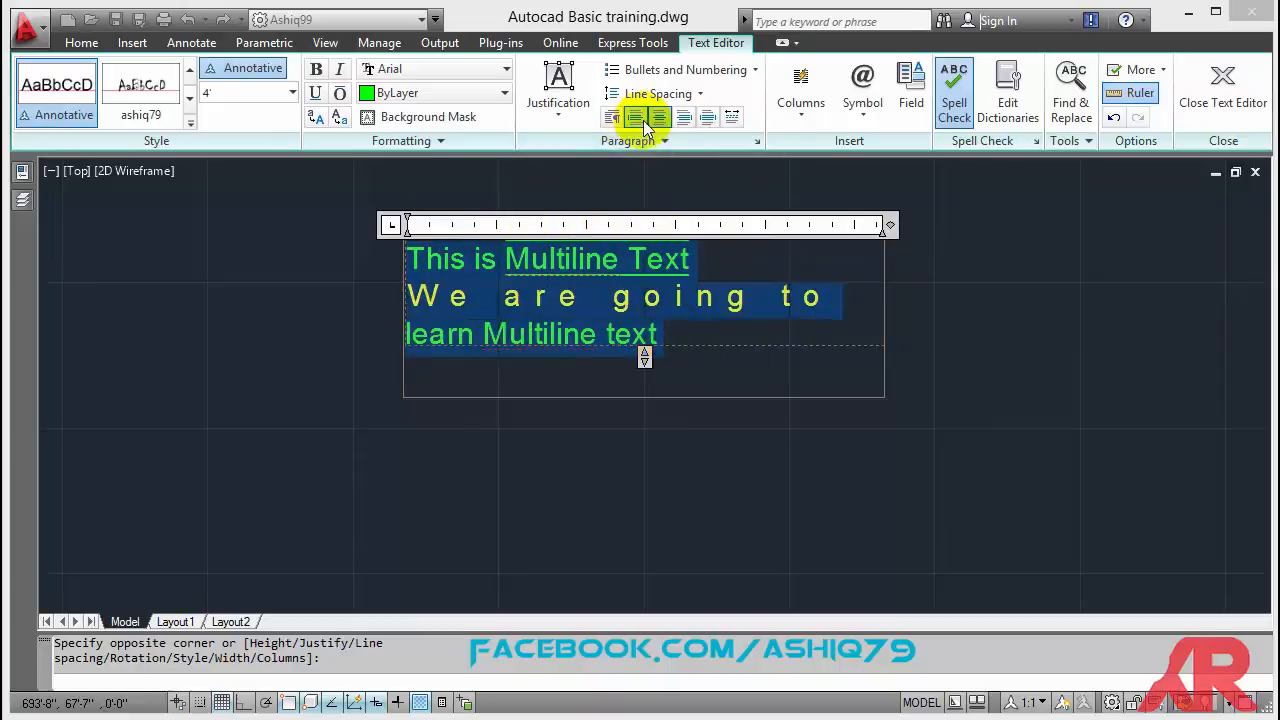
Indent the first line "This is Multiline Text" by two default tabs and remove both tabs again.
click(424, 260)
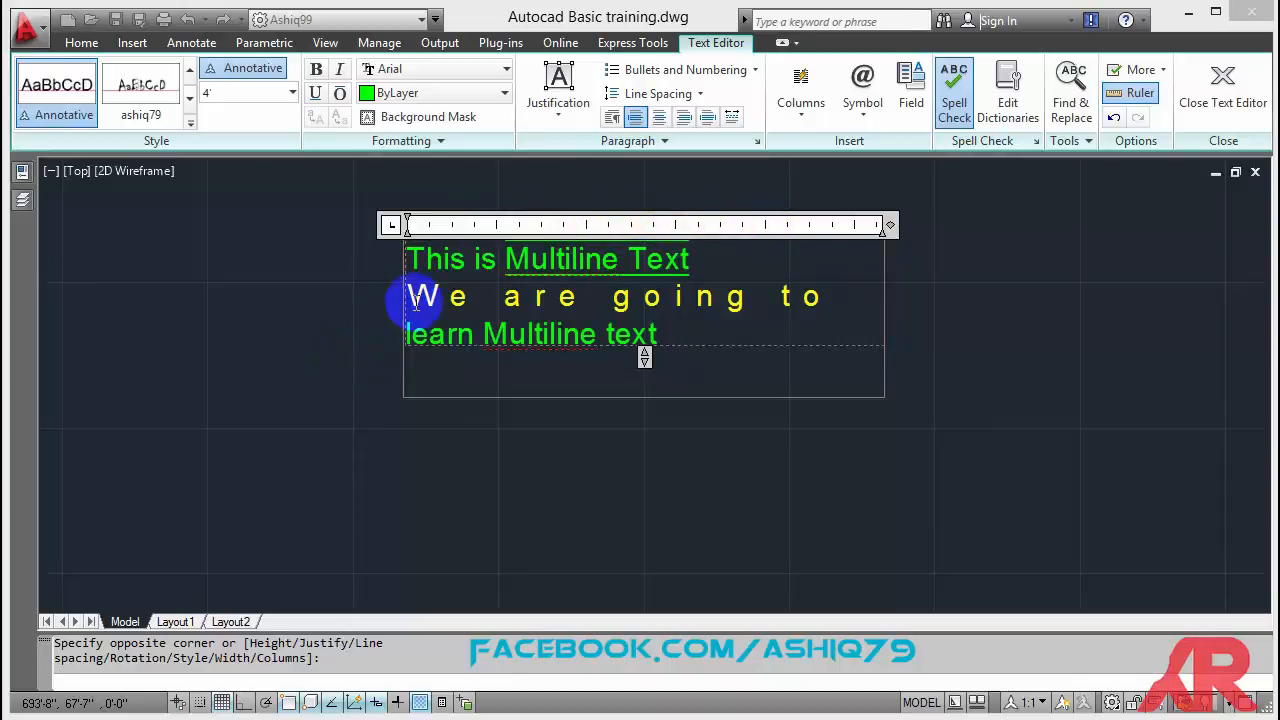
key(Tab)
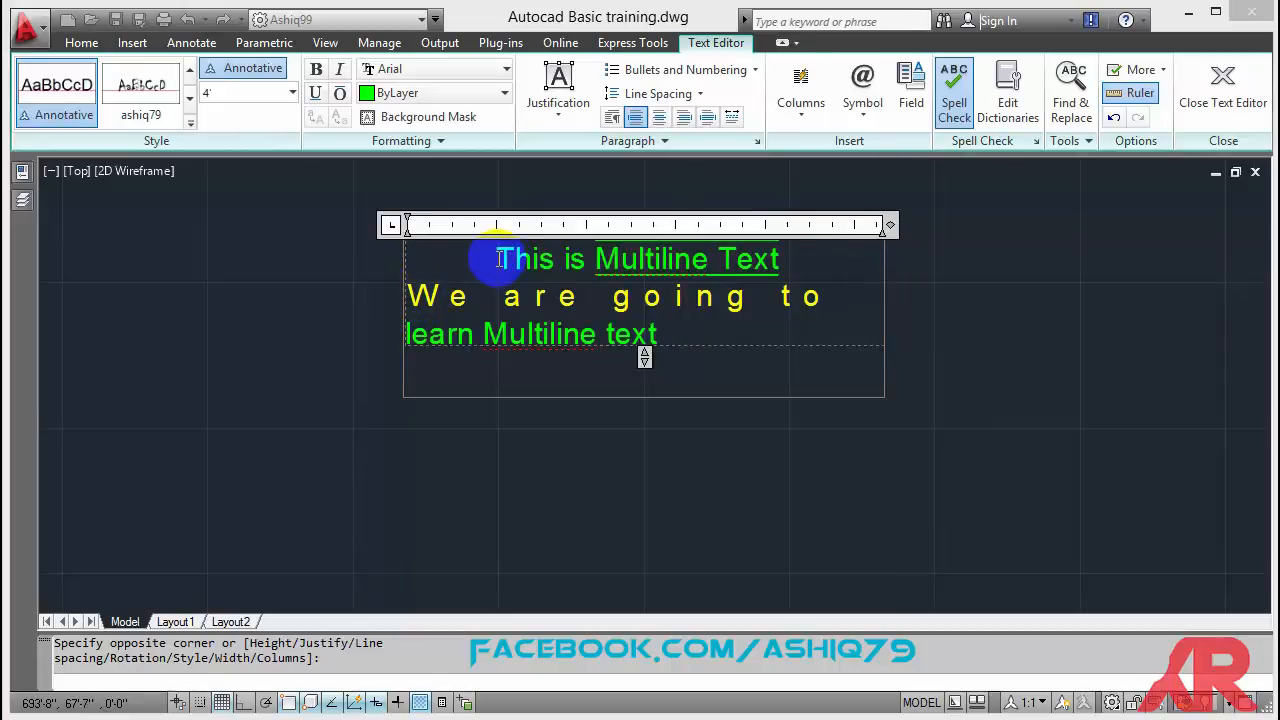
double_click(574, 259)
key(Tab)
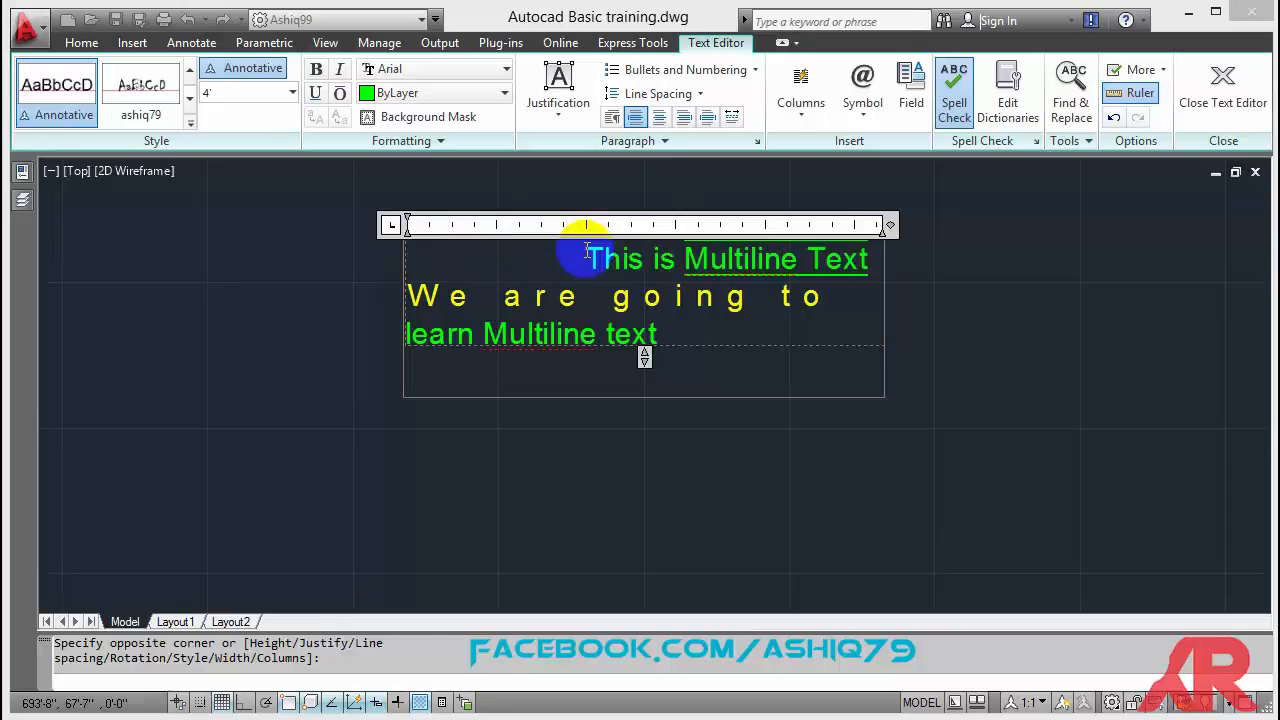
key(ctrl+z)
key(BackSpace)
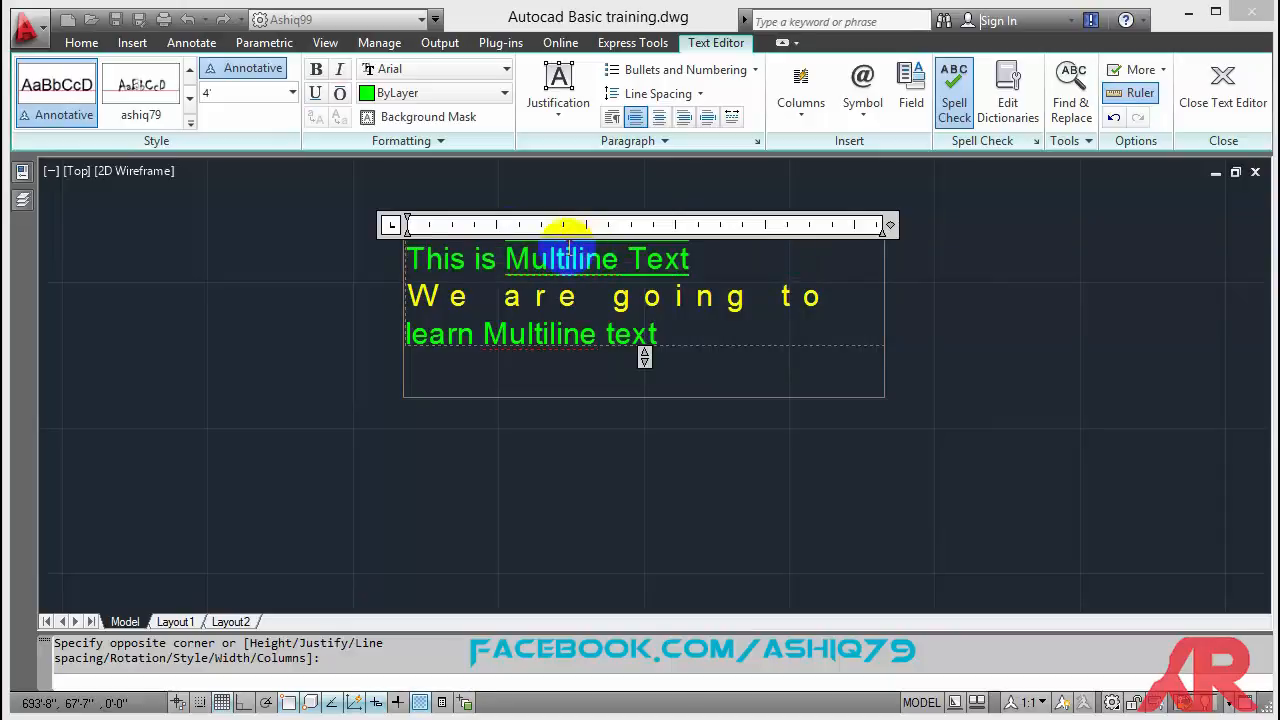
Add two custom tab stops on the ruler and indent the first line to the second one.
click(453, 230)
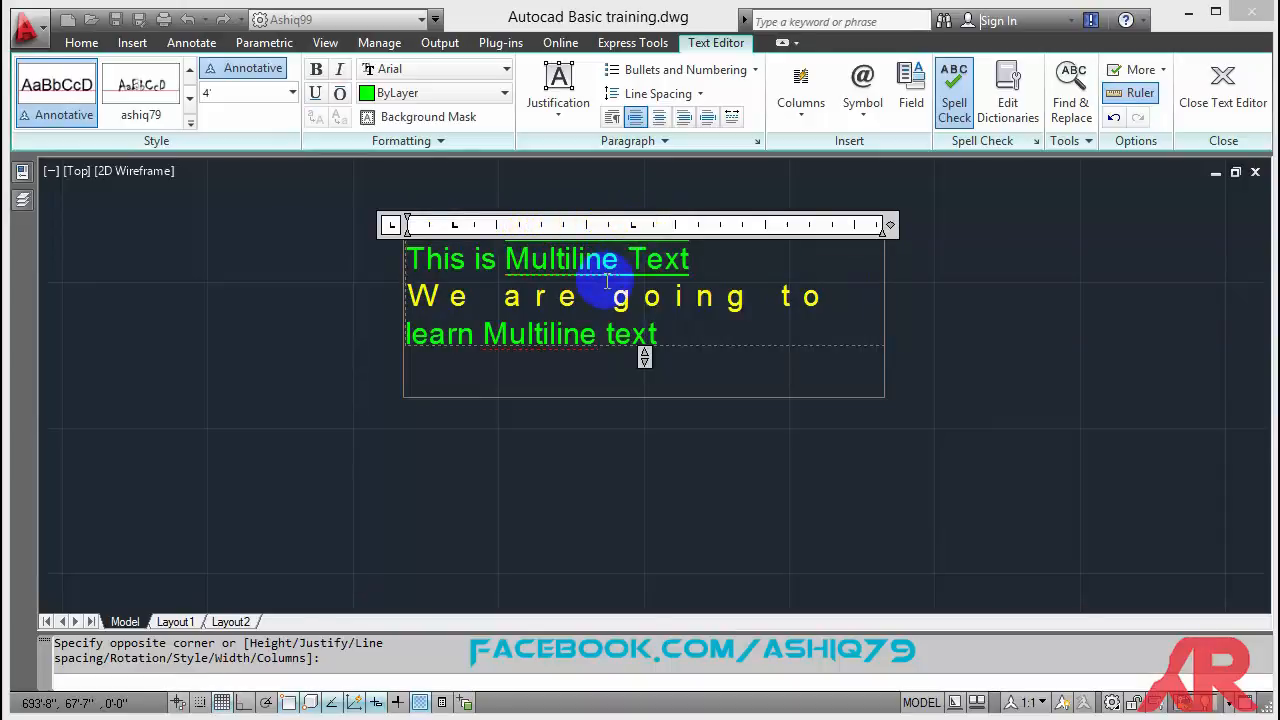
key(Tab)
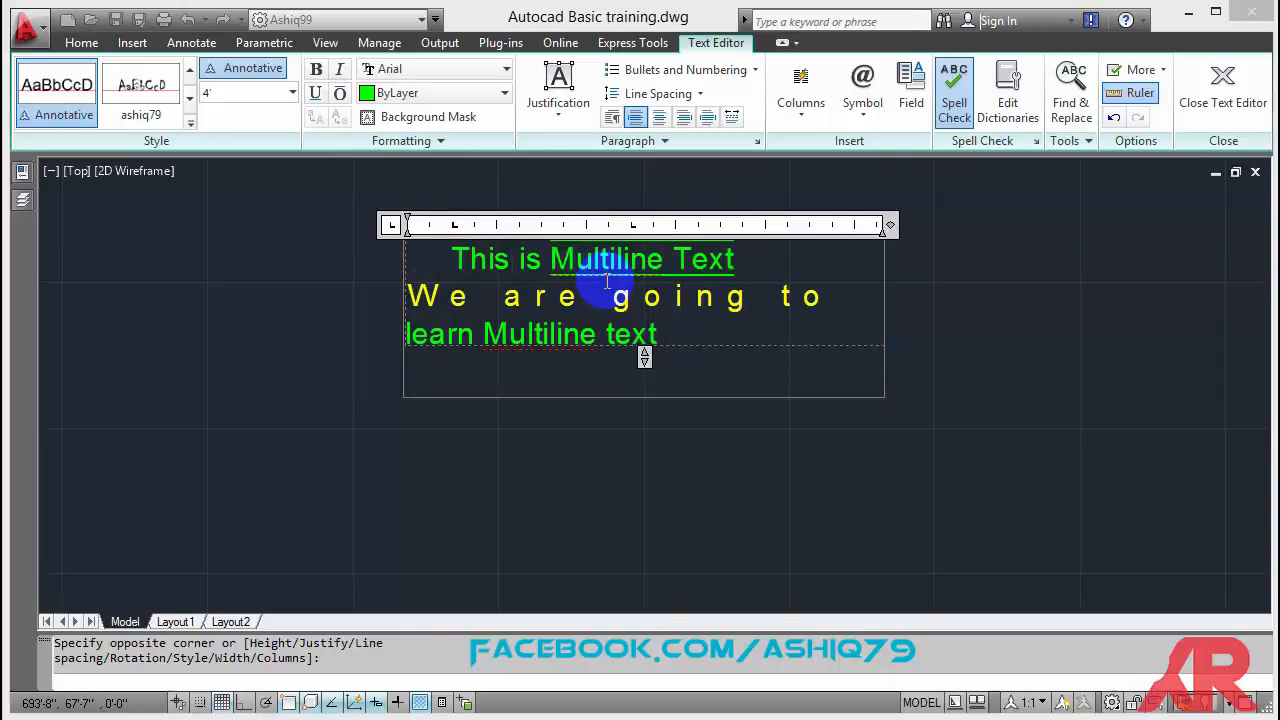
key(Tab)
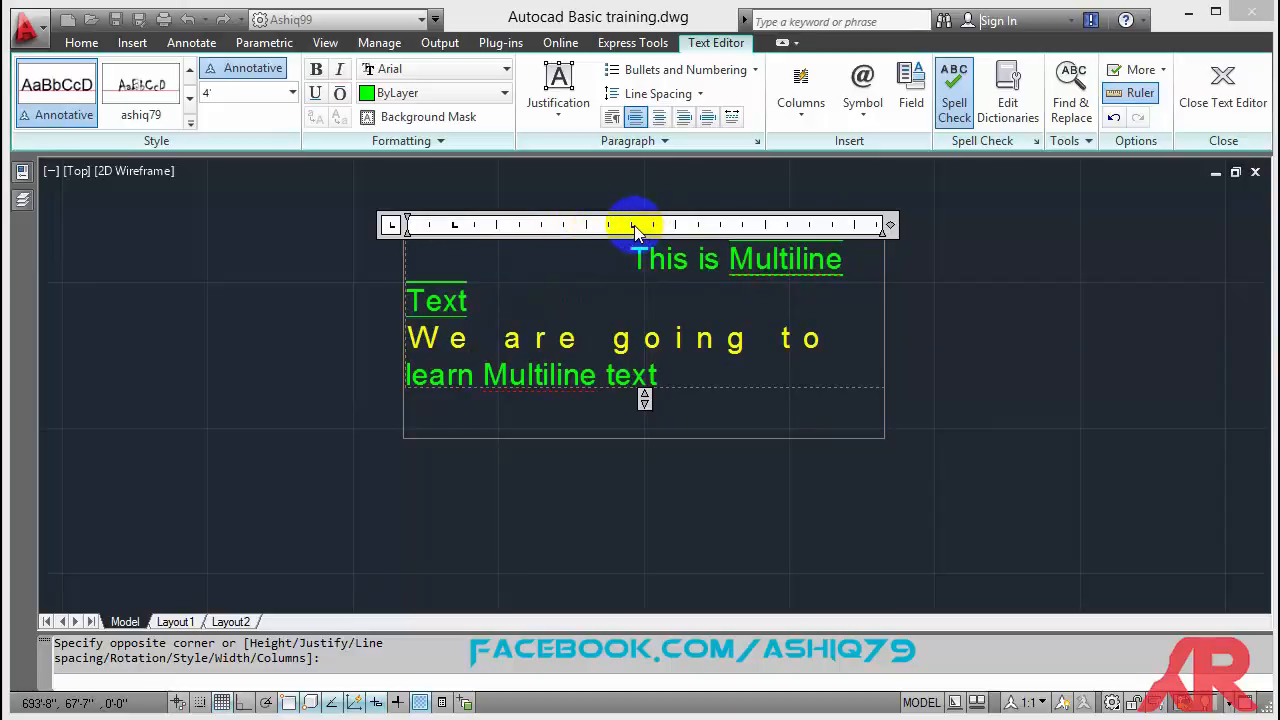
Remove both custom tab stops from the ruler, delete the first line's tabs, and finish editing the multiline text.
drag(634, 226, 645, 200)
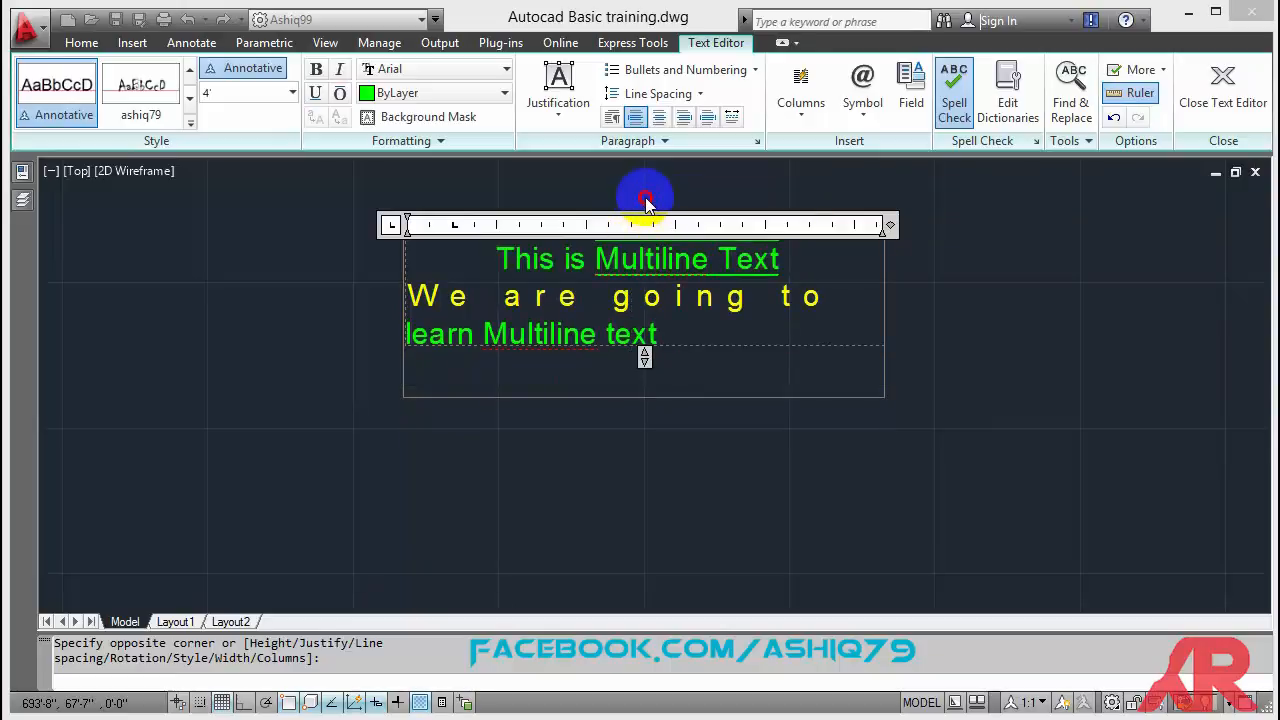
drag(455, 227, 465, 185)
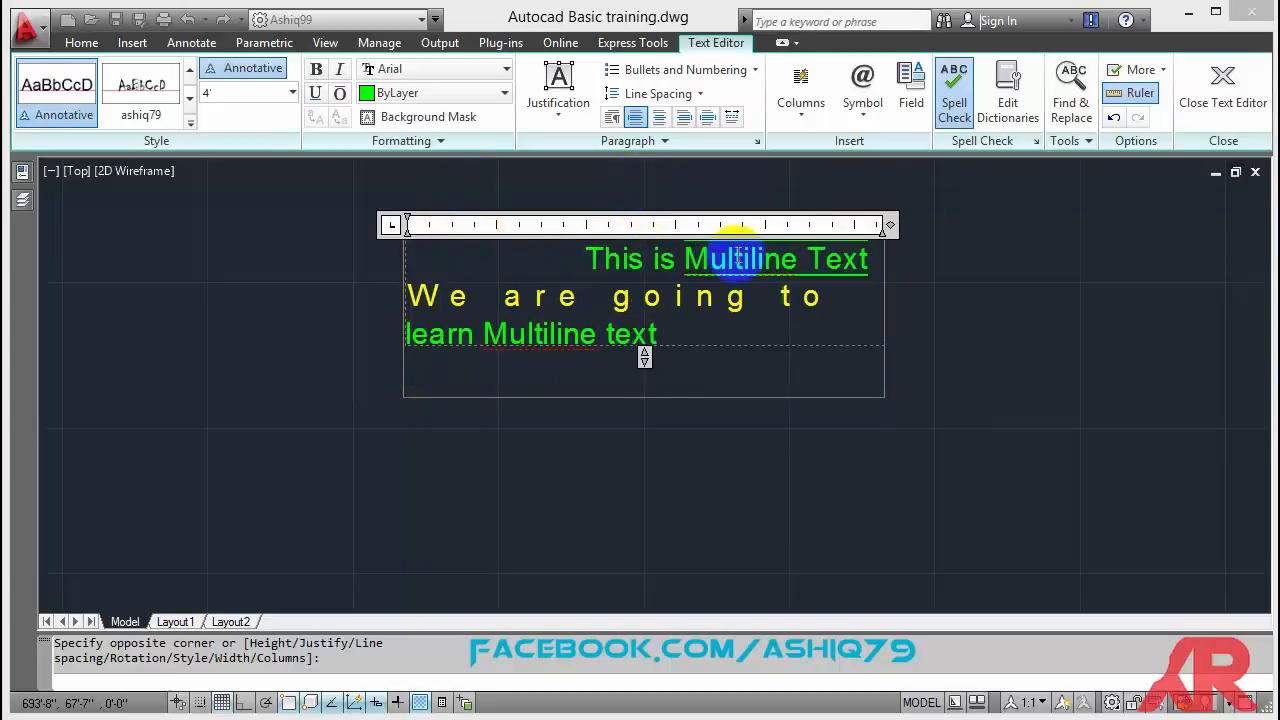
key(BackSpace)
key(BackSpace)
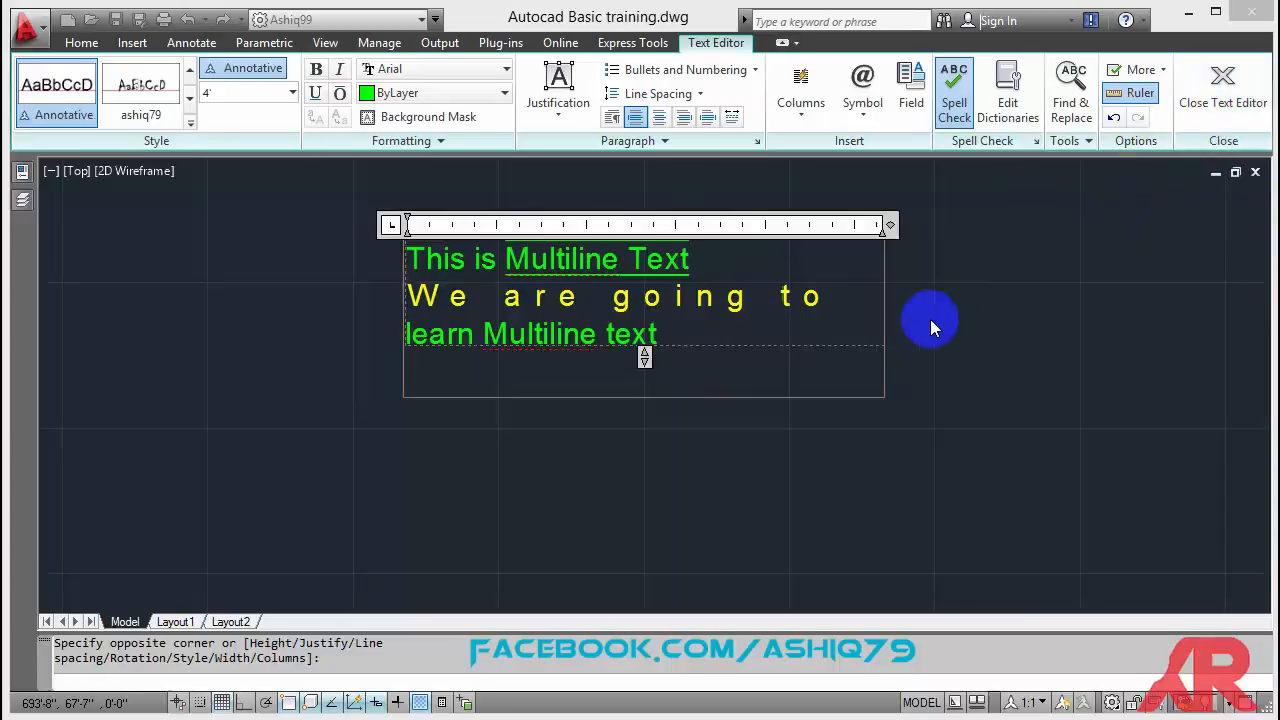
click(918, 290)
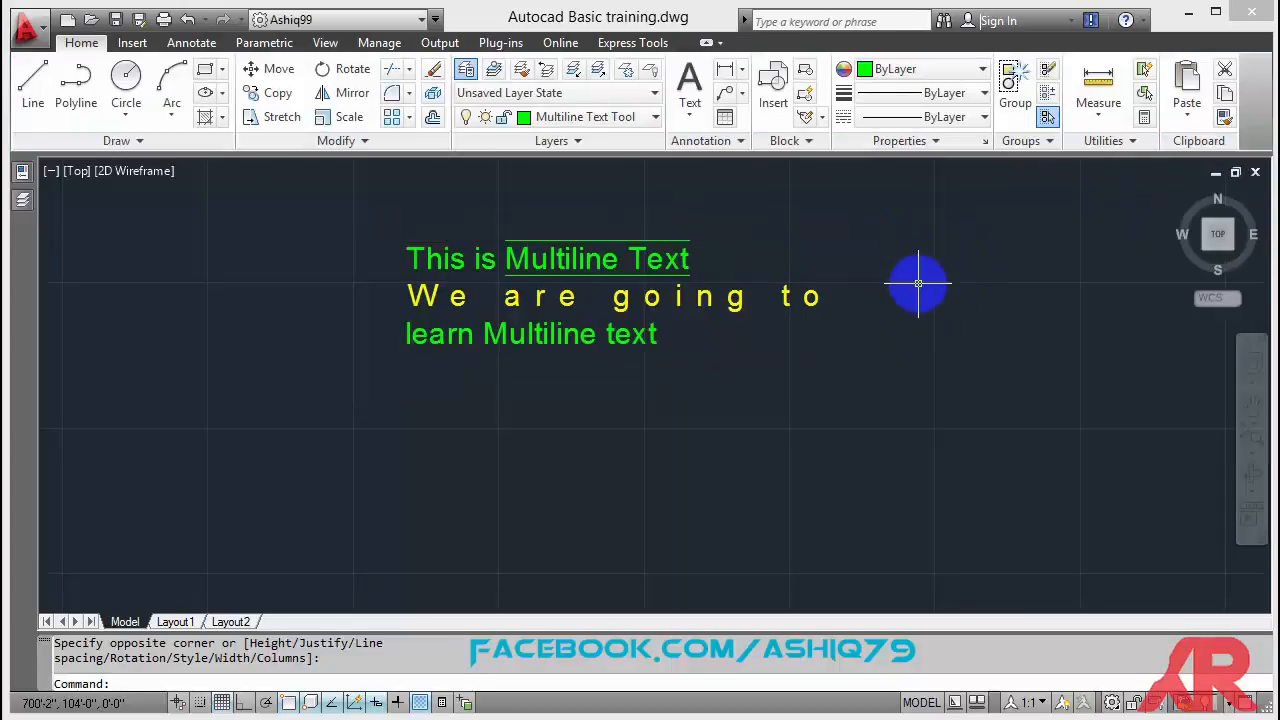